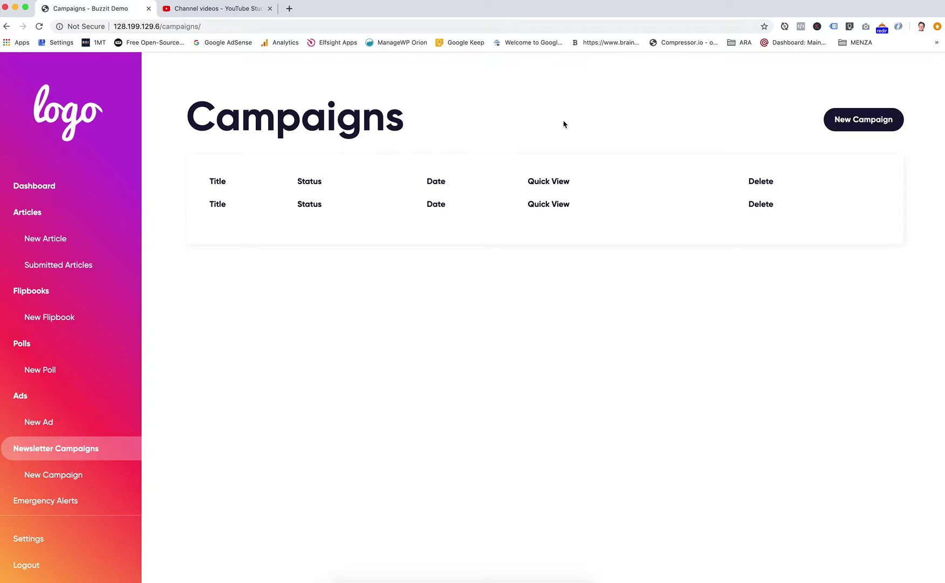
- Start a new newsletter campaign and title it "Example Campaign"
left_click(869, 124)
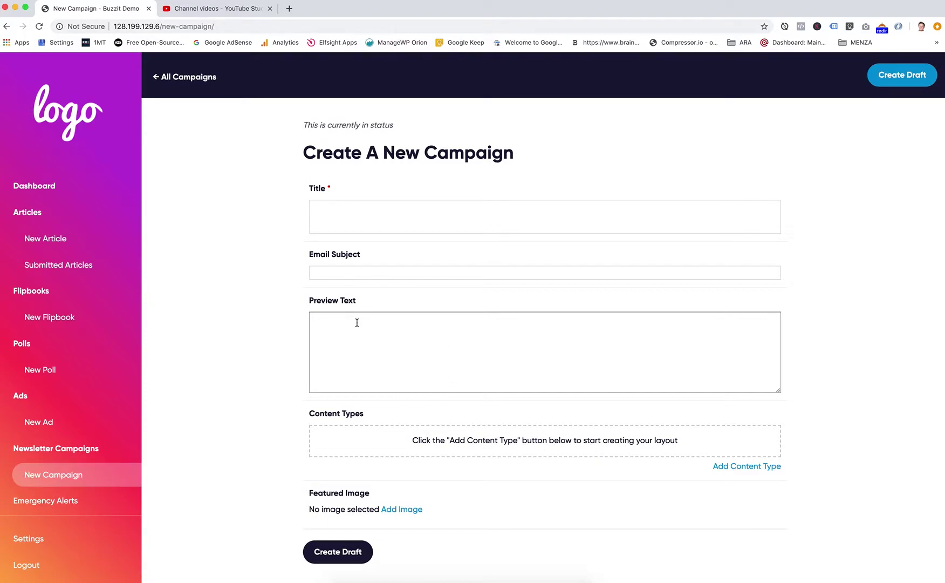
left_click(331, 221)
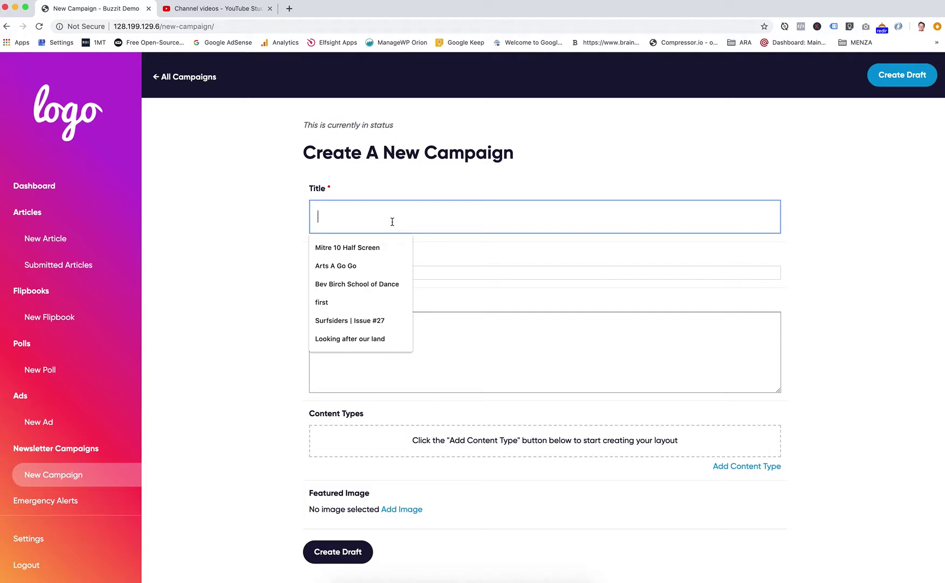
type("Da")
key("BackSpace")
key("BackSpace")
type("Example ")
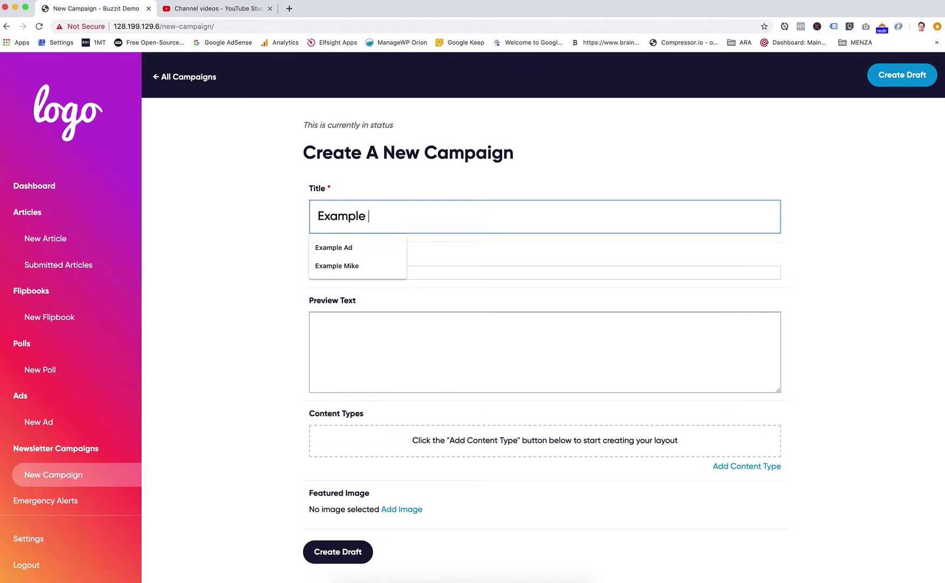
type("Campaign")
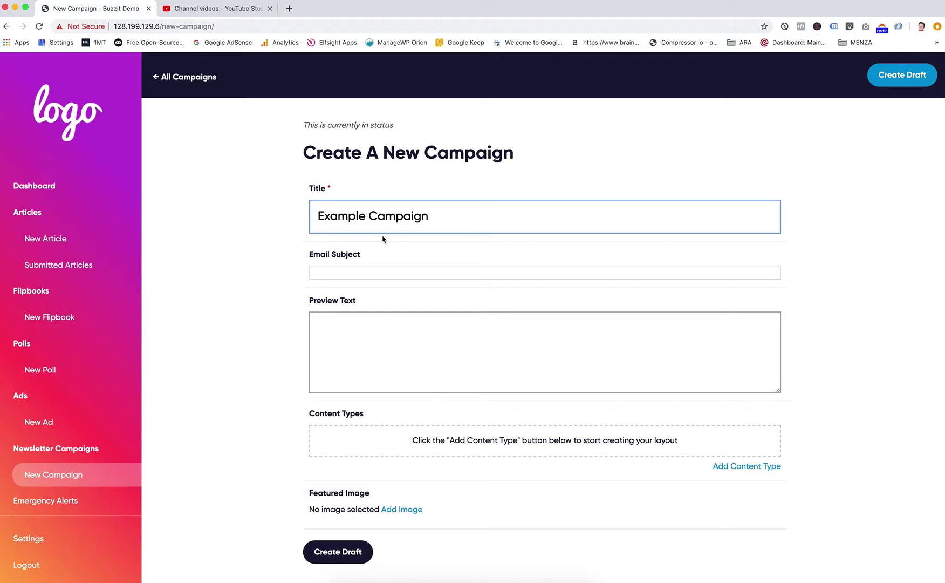
- Set the campaign's email subject to "Please open and check this out!"
left_click(353, 273)
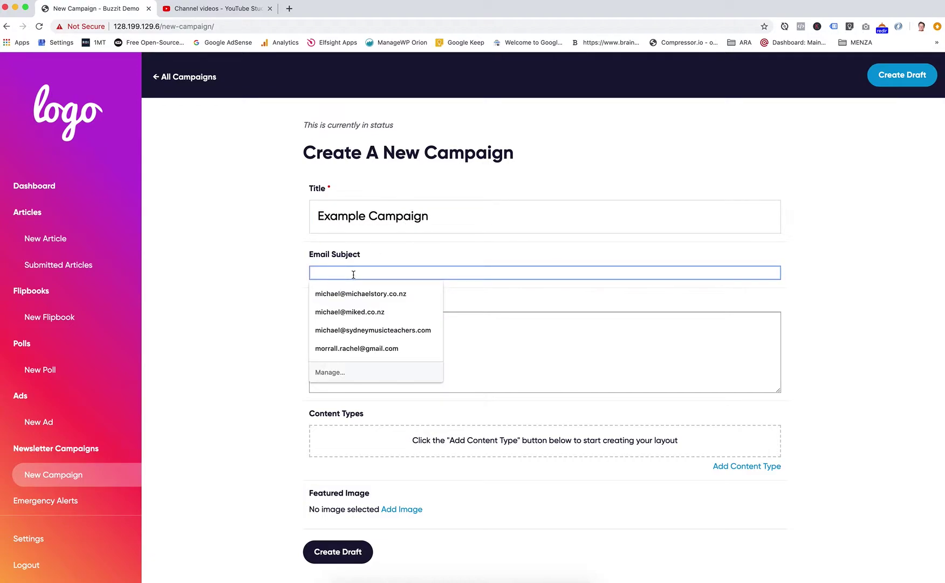
type("P")
key("BackSpace")
type("Pleaes")
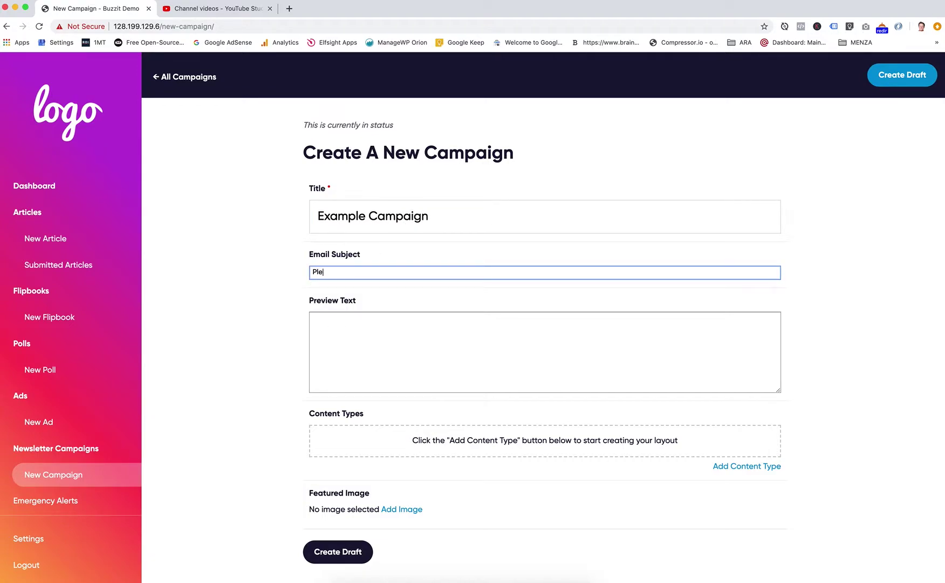
key("BackSpace")
key("BackSpace")
type("se open and check this out")
- Fill the campaign's preview text with three sentences of placeholder text copied from LittleIpsum
left_click(327, 340)
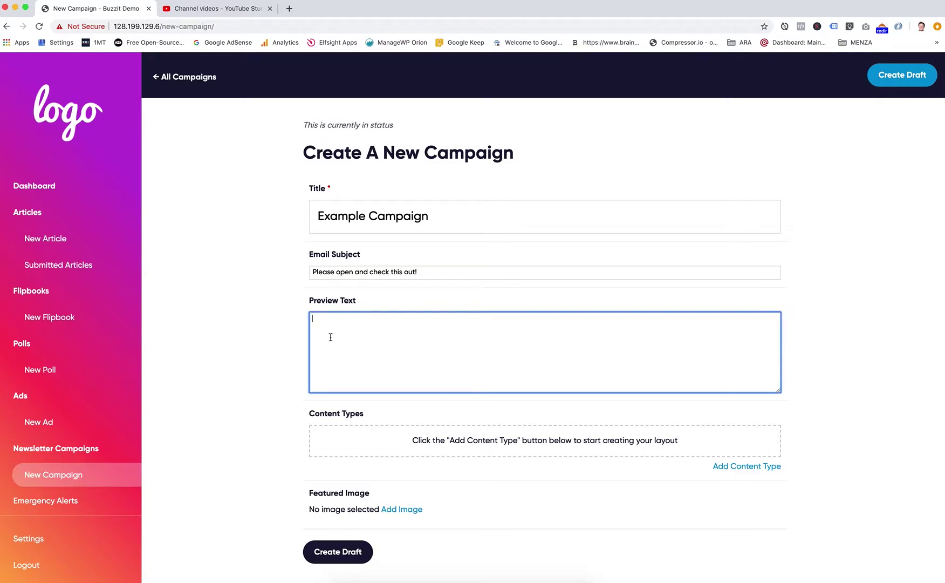
left_click_drag(424, 272, 308, 275)
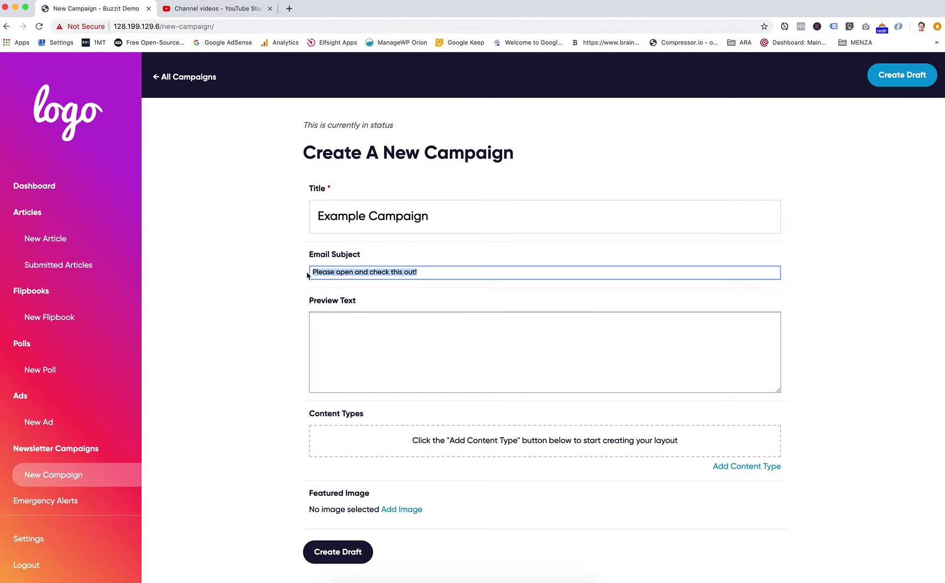
left_click(348, 341)
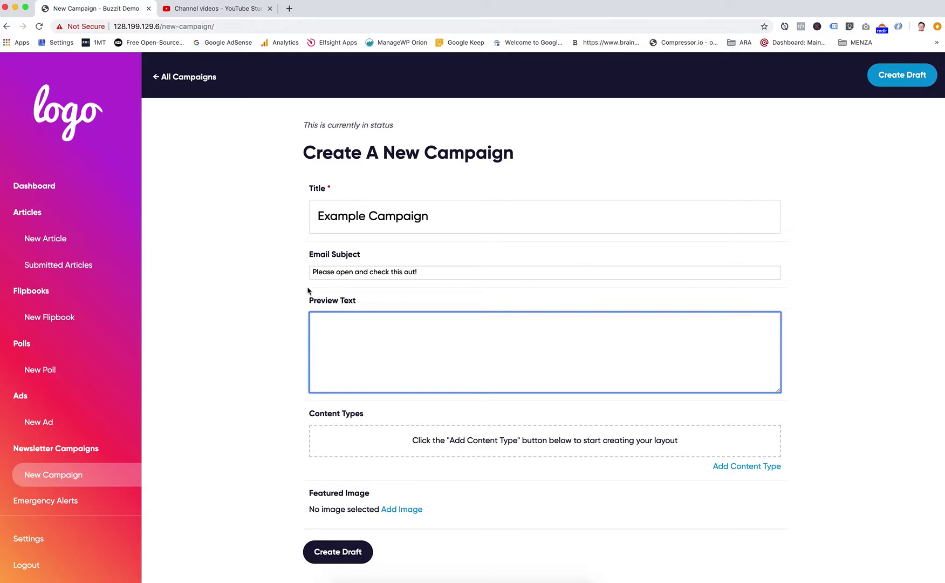
left_click(327, 330)
mouse_move(757, 2)
left_click(642, 3)
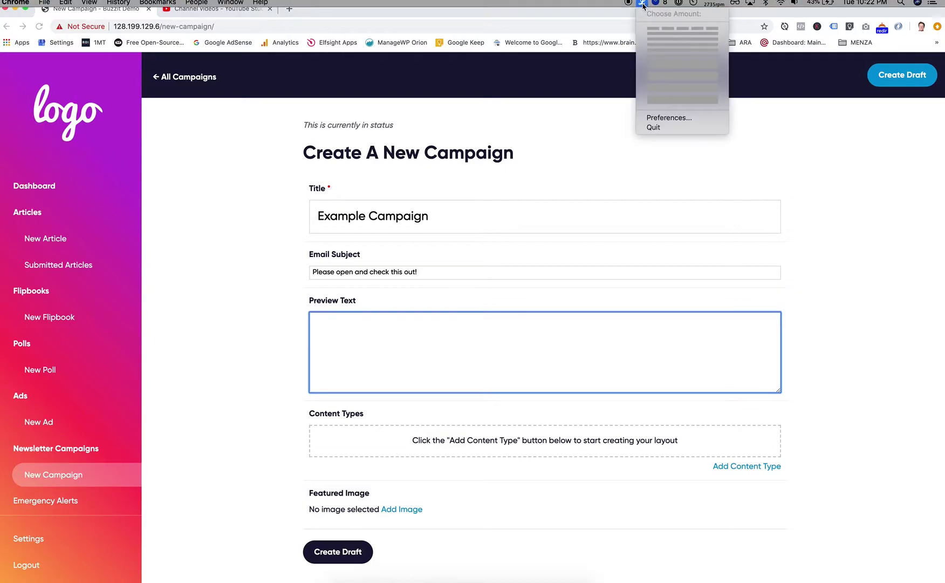
left_click(682, 36)
type("Sed posuere consectetur est at lobortis. Fusce dapibus, tellus ac cursus commodo, tortor mauris condimentum nibh, ut fermentum massa justo sit amet risus. Cras justo odio, dapibus ac facilisis in, egestas eget quam.")
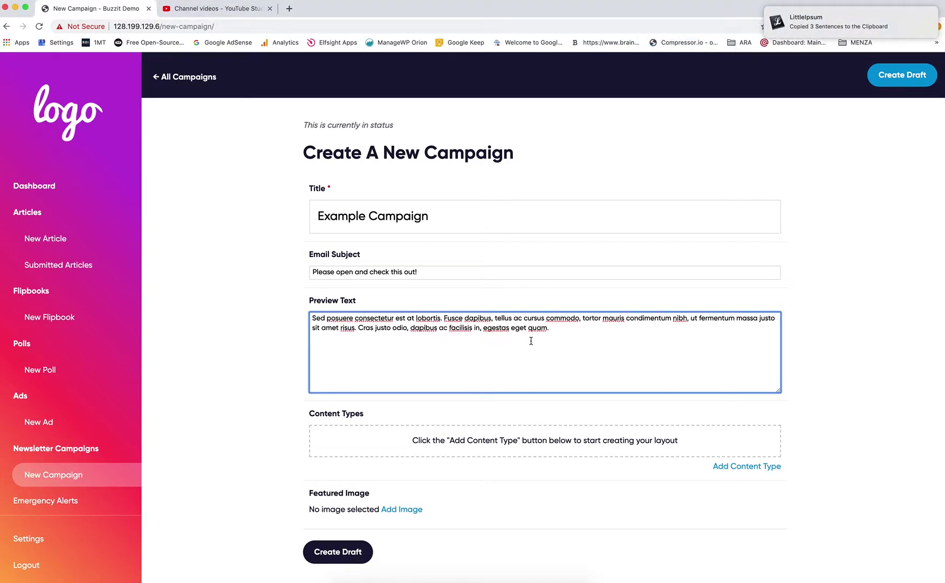
- Add a Text content block to the campaign layout
scroll(531, 342, "down", 2)
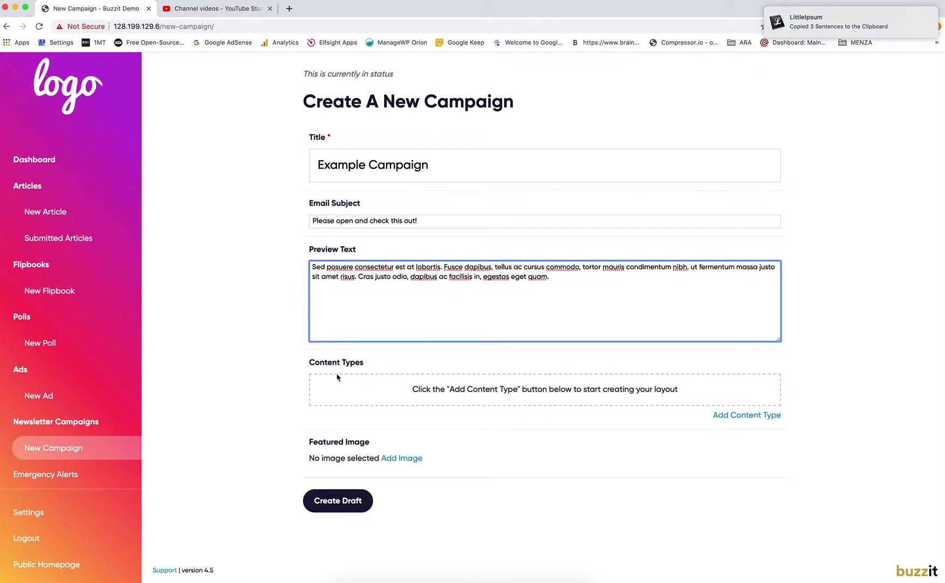
left_click(720, 420)
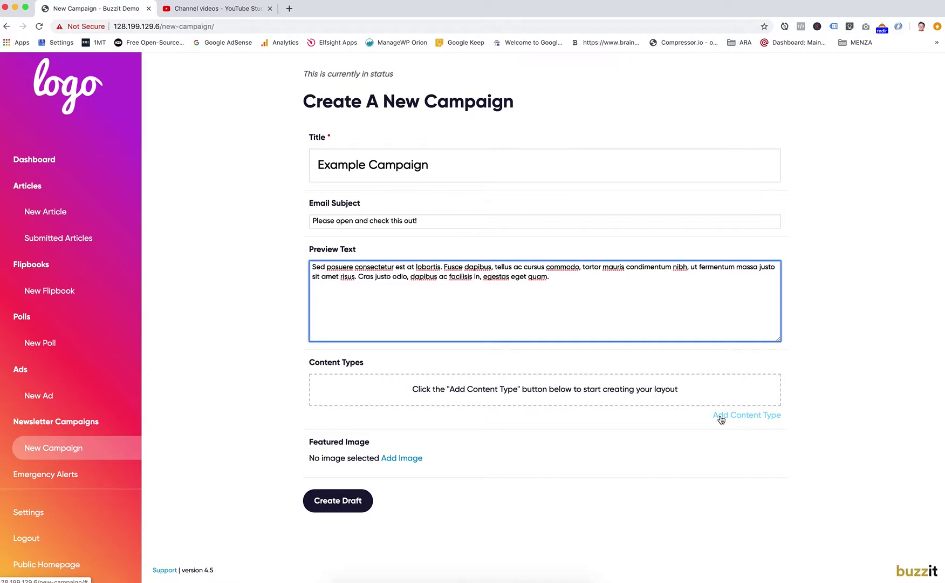
left_click(721, 418)
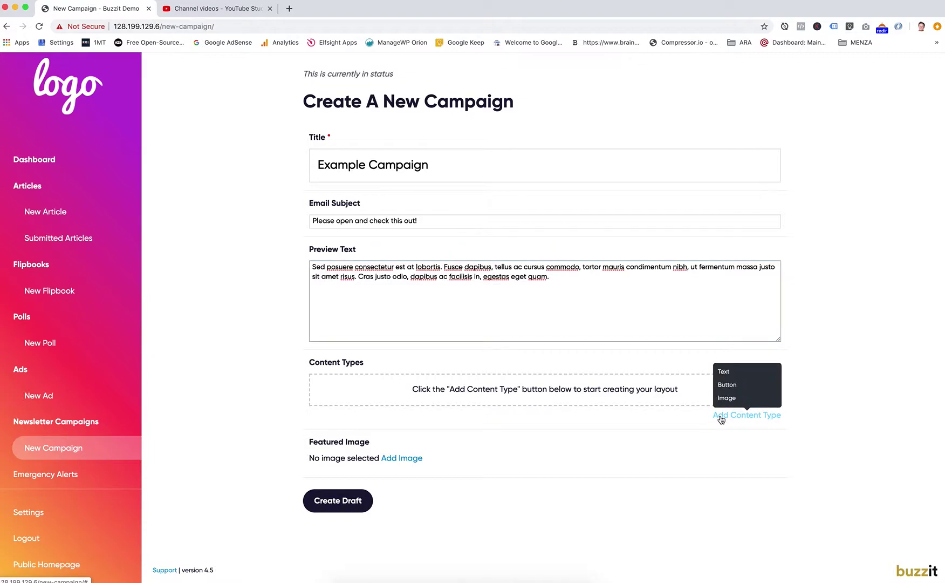
left_click(745, 377)
scroll(521, 402, "down", 2)
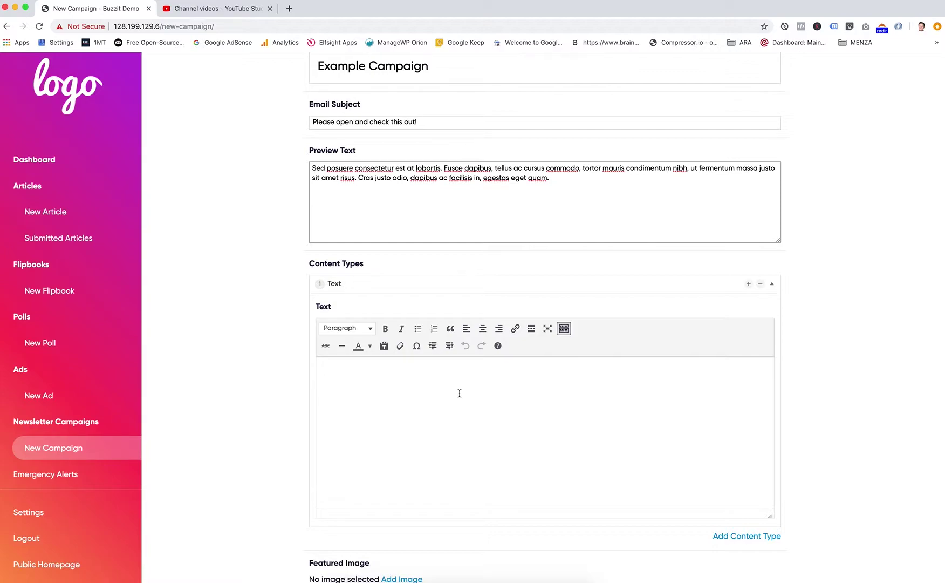
- Fill the text block with "Welcome" plus four sentences of LittleIpsum placeholder text, and repeat the placeholder sentences as a second paragraph
left_click(425, 376)
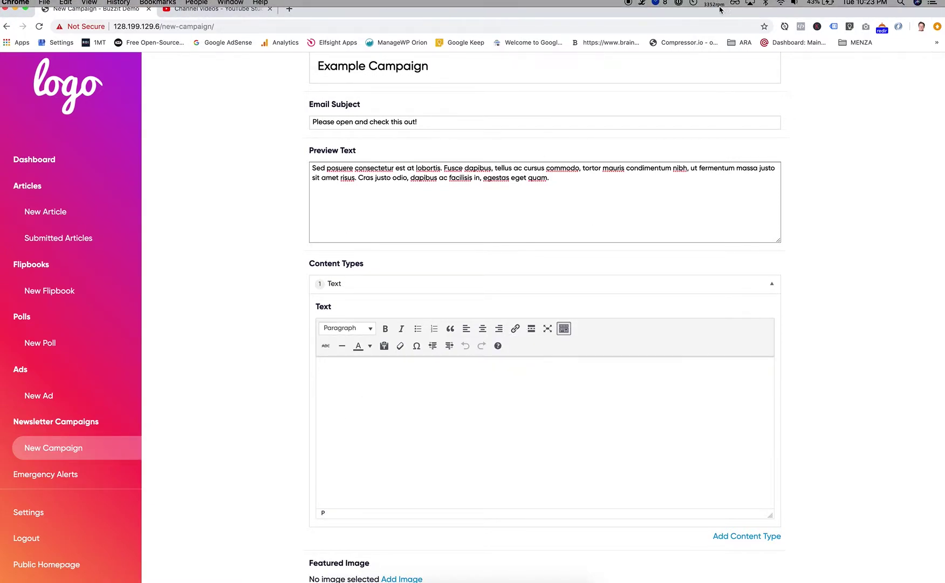
left_click(642, 2)
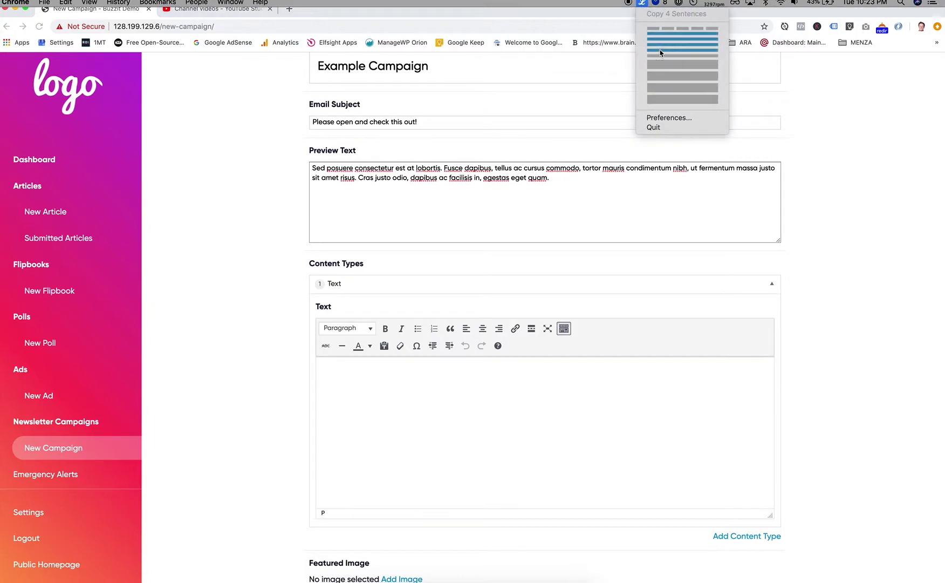
left_click(664, 46)
type("Welcome")
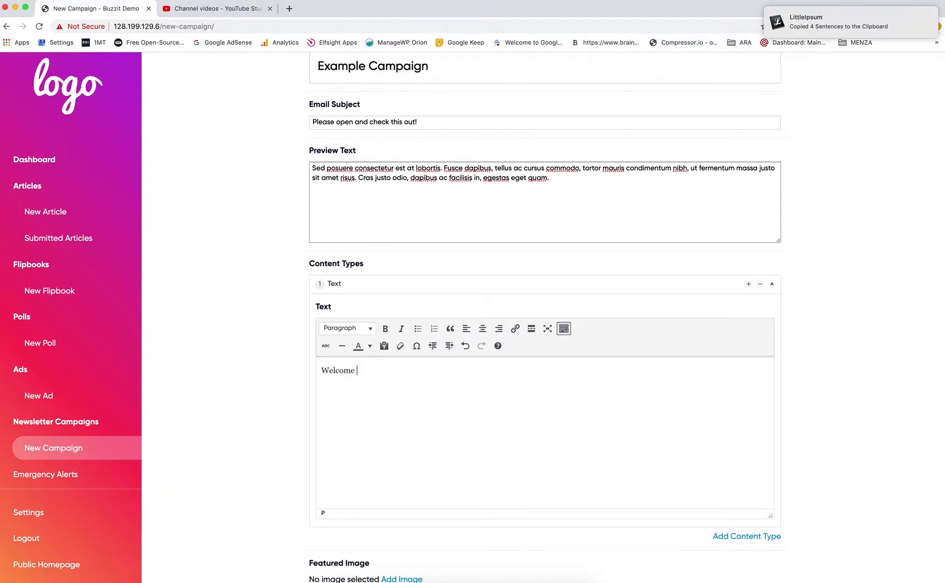
key("super+v")
key("Return")
key("super+v")
- Make the words "Nulla vitae elit libero" bold in the text block's second paragraph
left_click_drag(494, 402, 563, 403)
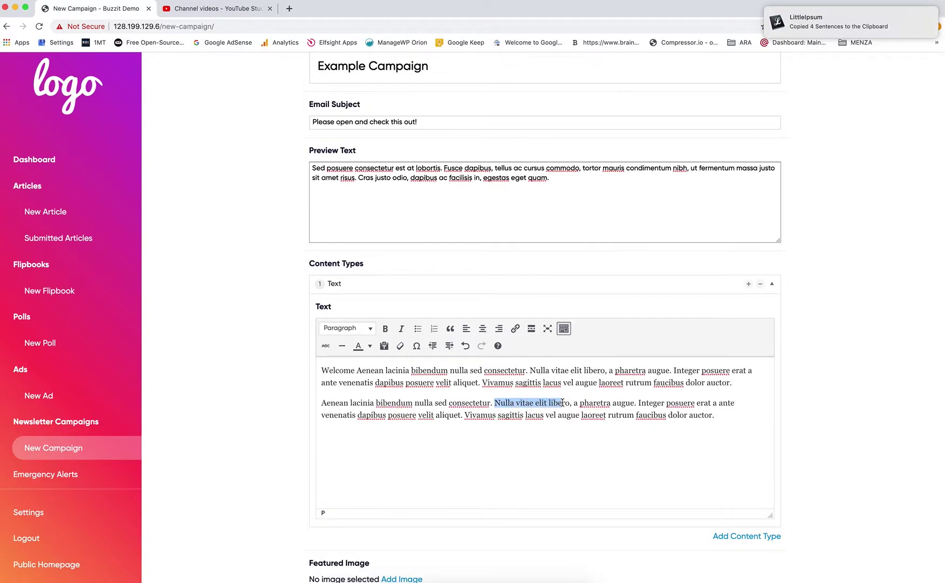
left_click(385, 328)
left_click(637, 430)
left_click_drag(581, 403, 573, 404)
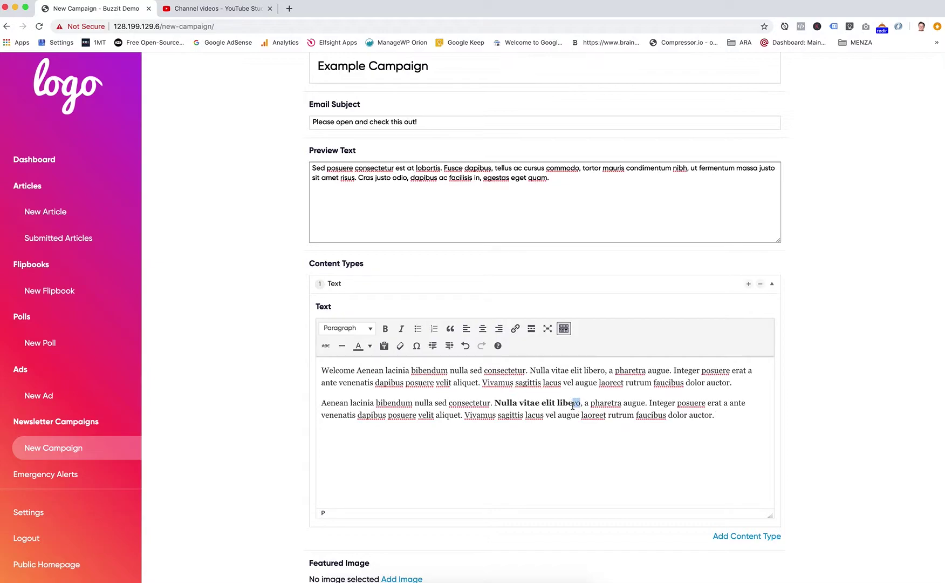
left_click(385, 328)
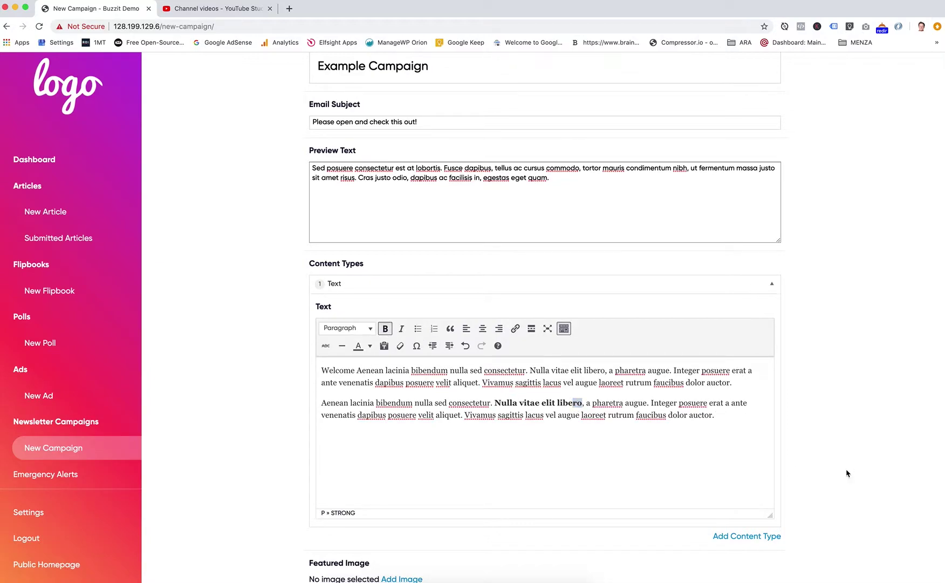
- Add a second Text content block below the first one
scroll(809, 469, "down", 3)
left_click(755, 416)
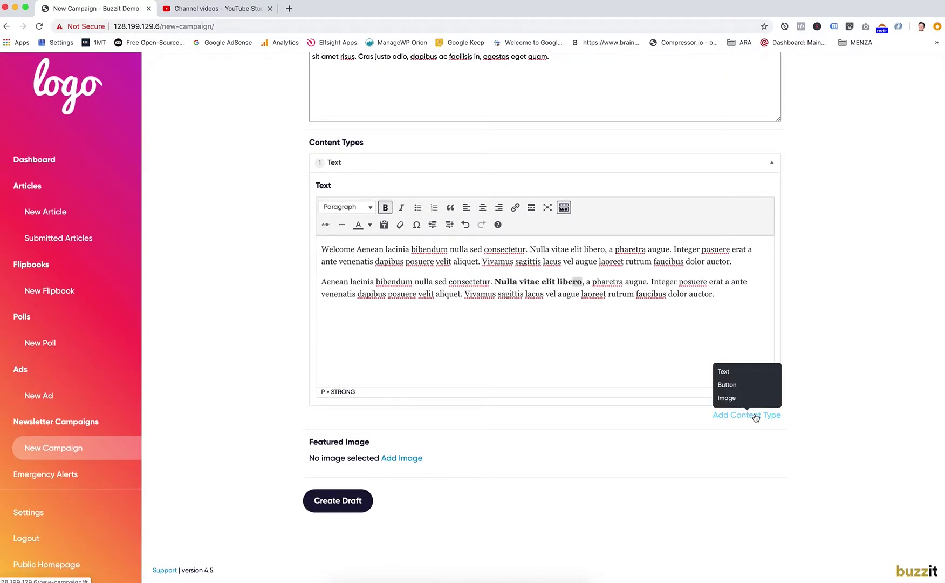
left_click(744, 374)
scroll(459, 512, "down", 3)
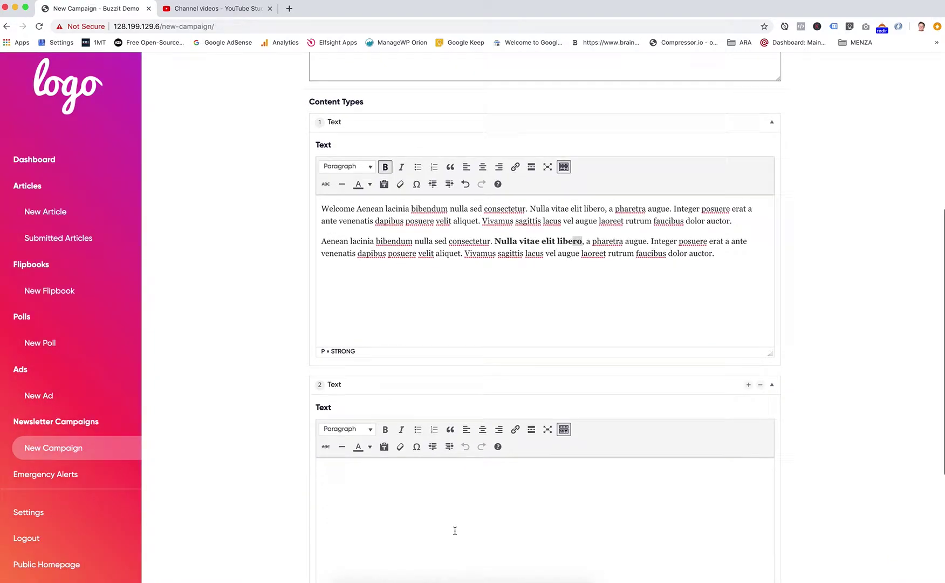
- Enter "Title Here" as a centred Heading 2 in the second text block
left_click(361, 344)
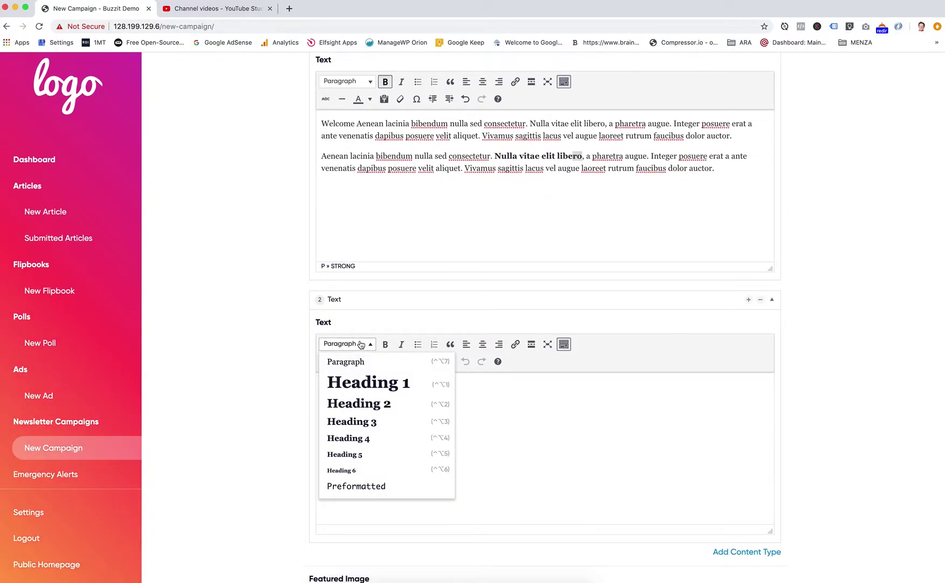
left_click(364, 403)
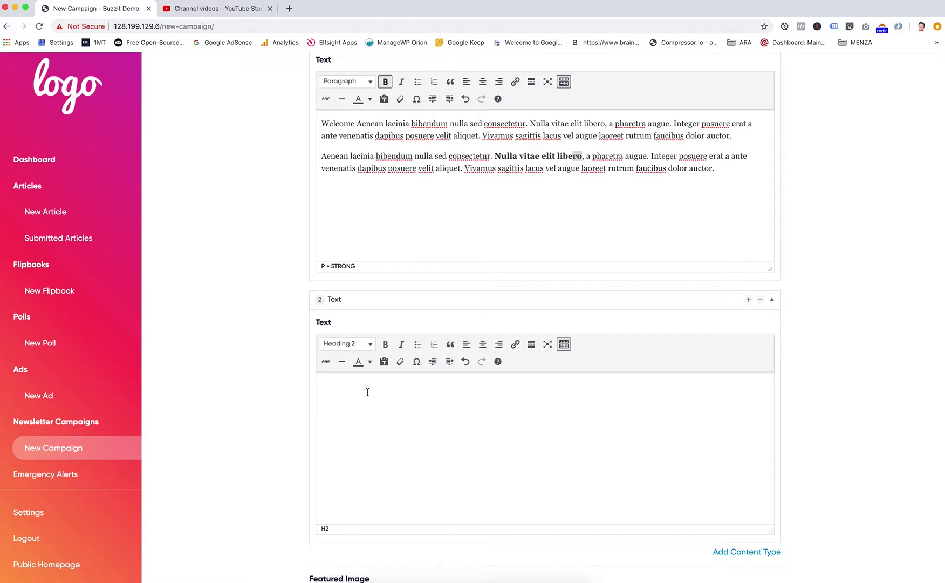
type("Title Here")
triple_click(332, 391)
left_click(484, 346)
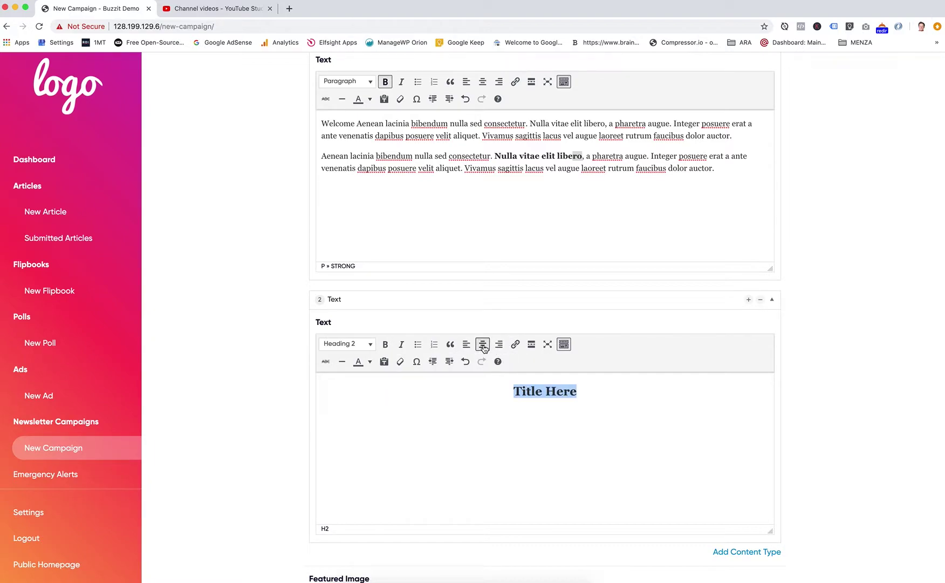
- Add two identical paragraphs below the "Title Here" heading, each with five sentences of LittleIpsum placeholder text
left_click(587, 391)
key("Return")
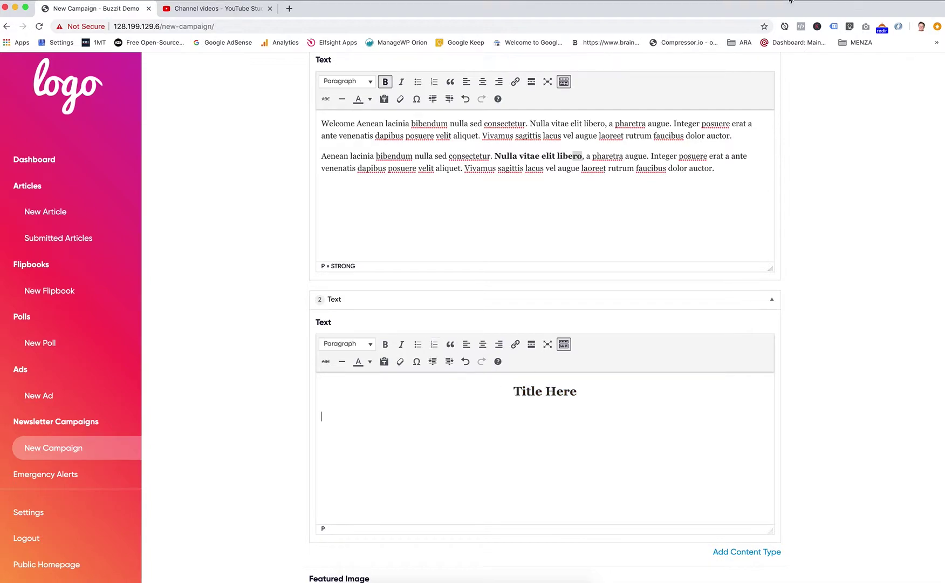
left_click(641, 3)
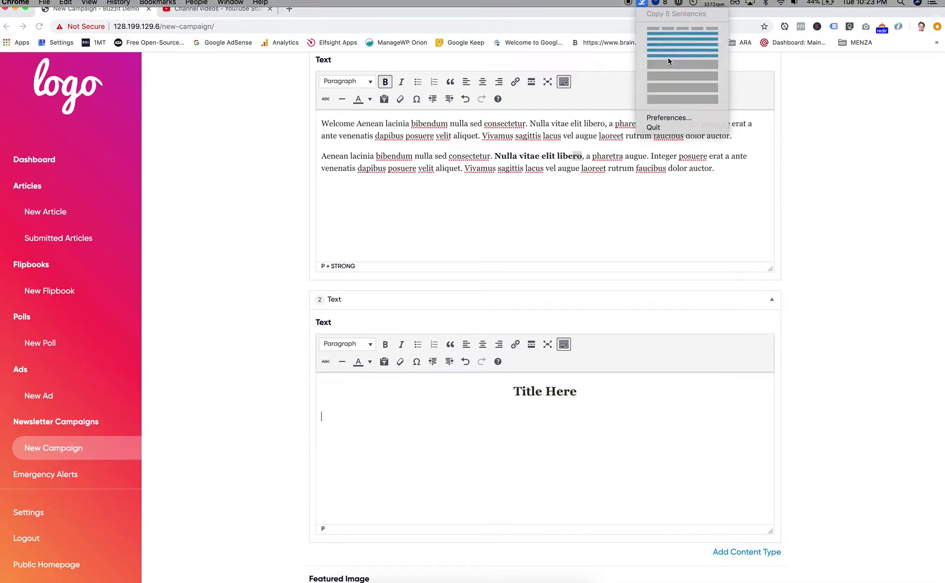
left_click(667, 58)
key("super+v")
key("Return")
key("super+v")
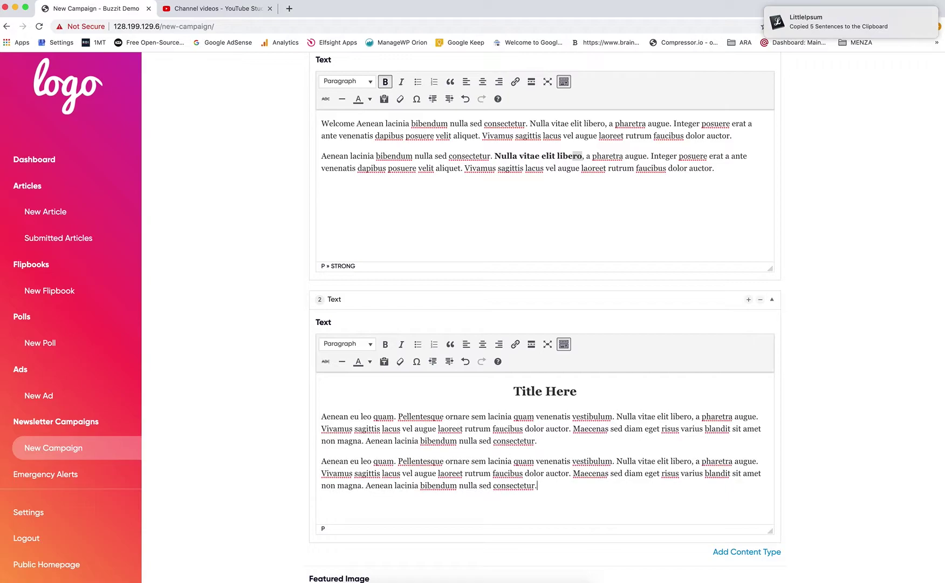
- Add an Image content block below the second text block and insert the saxophone player photo from the media library
scroll(424, 462, "down", 4)
left_click(742, 444)
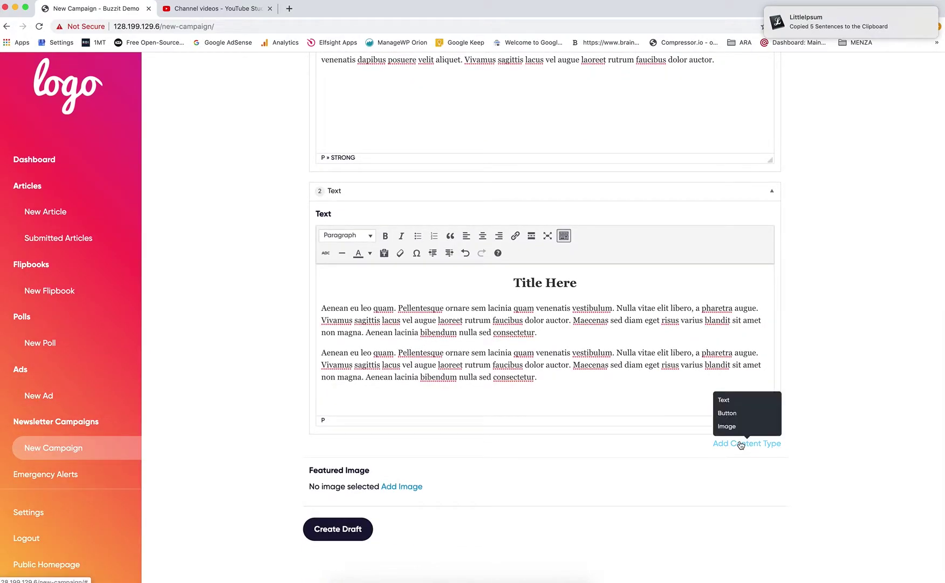
left_click(737, 427)
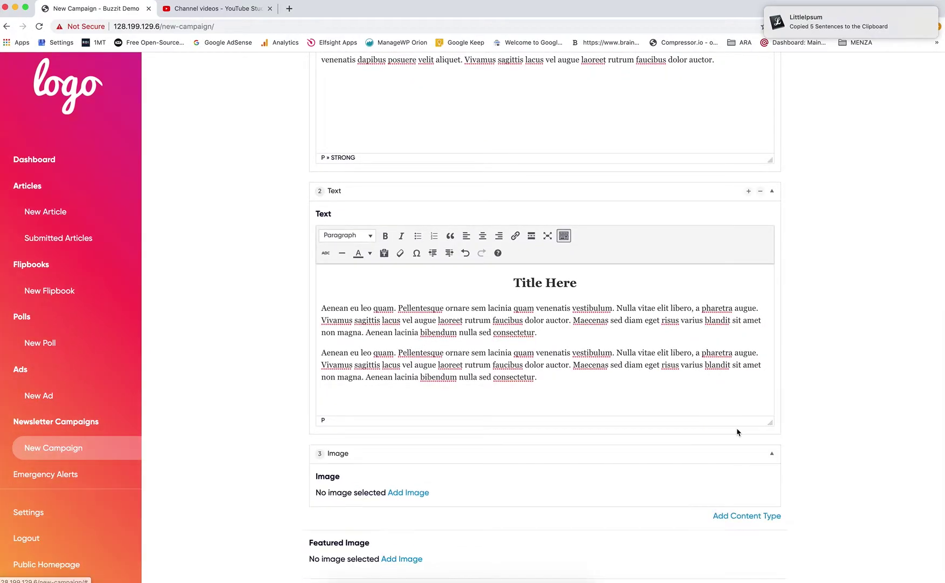
scroll(593, 439, "down", 4)
left_click(421, 393)
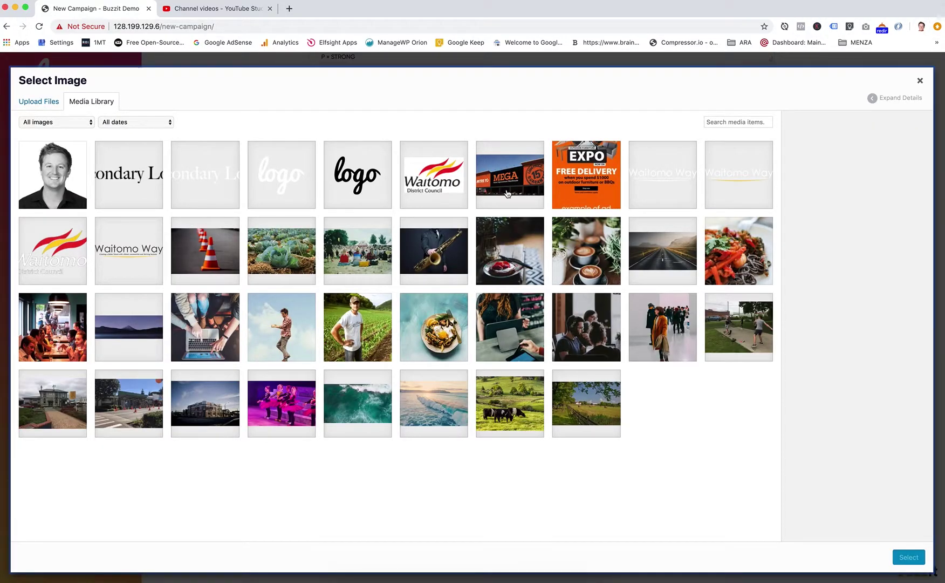
left_click(451, 254)
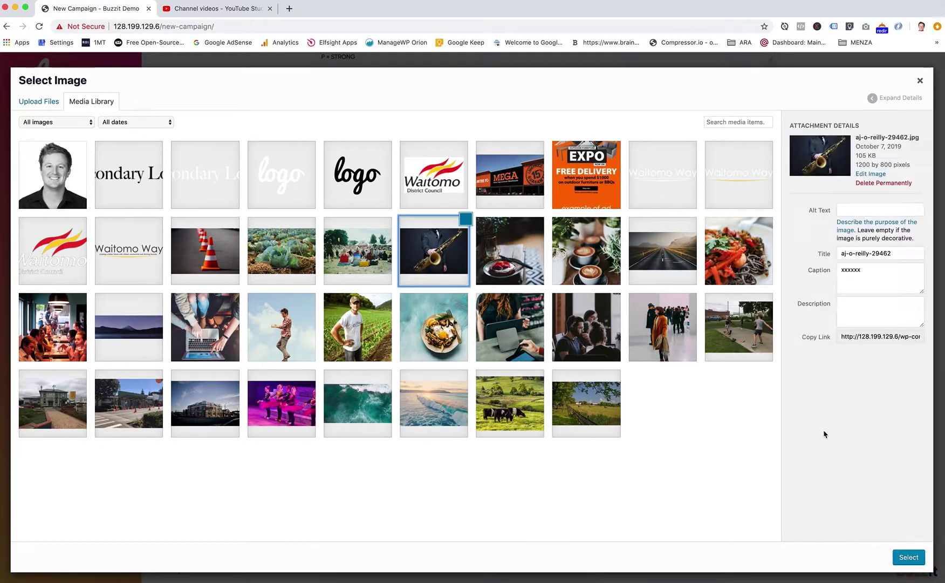
left_click(909, 557)
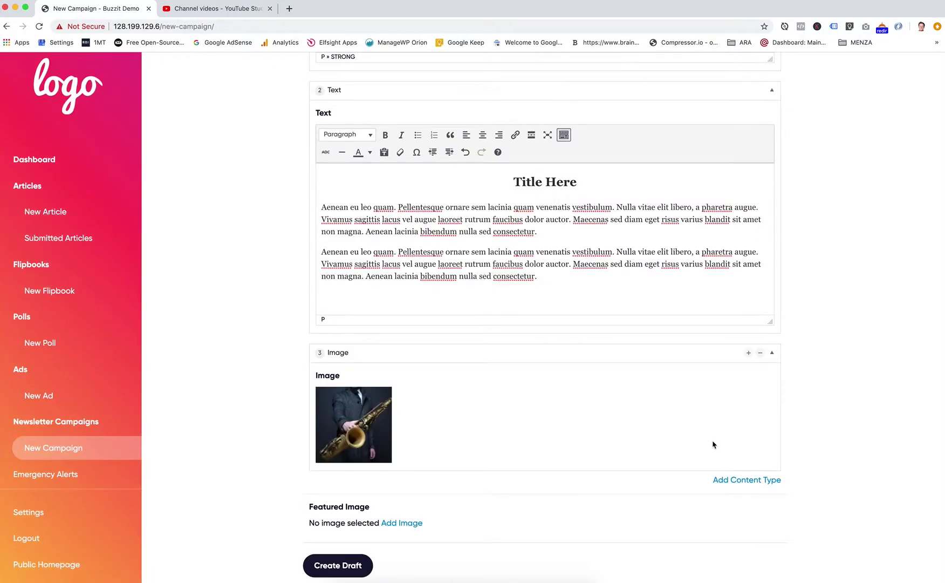
- Add a Button content block below the saxophone image block
scroll(713, 444, "down", 2)
left_click(734, 420)
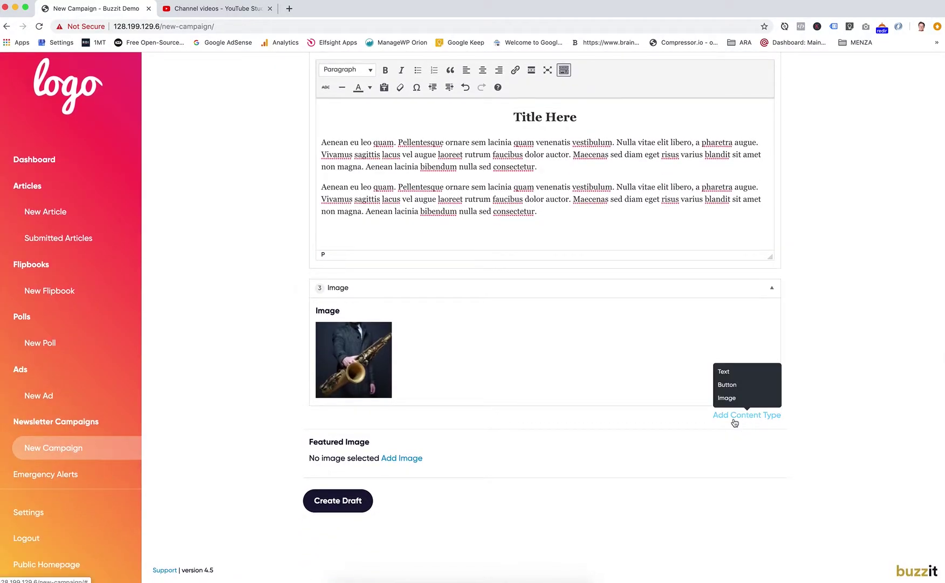
left_click(732, 385)
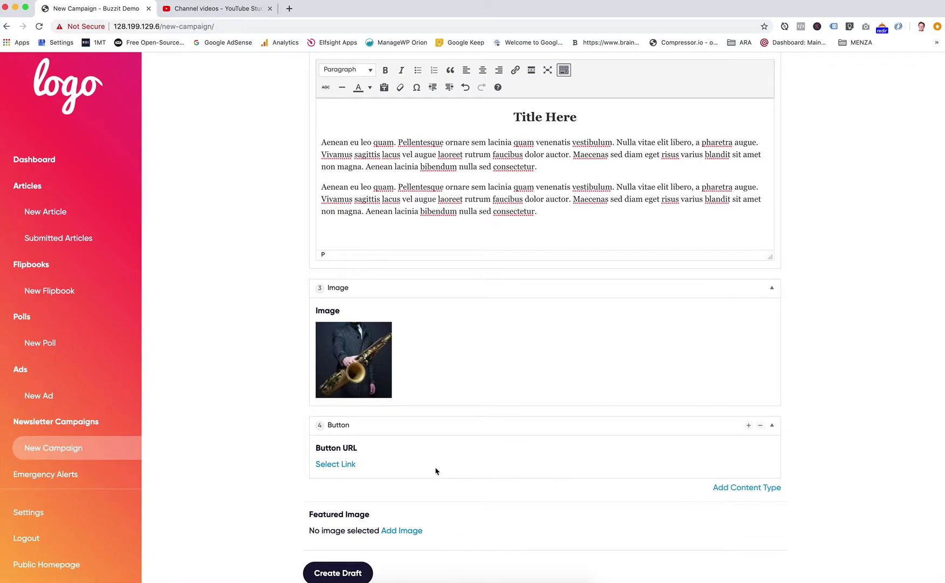
- Link the button to the "Surfsiders are the best" flipbook with the link text "Read Surfsiders are the best"
left_click(347, 464)
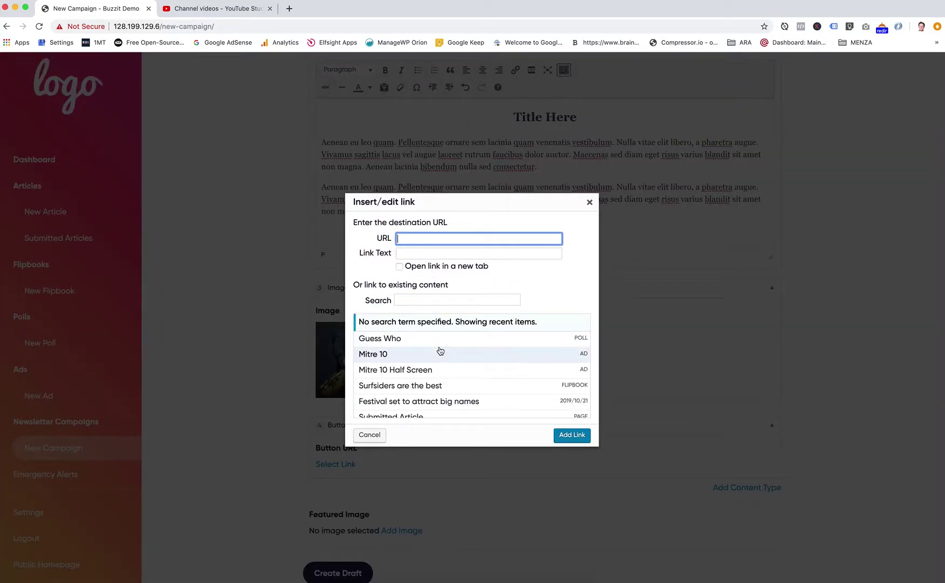
scroll(439, 350, "down", 2)
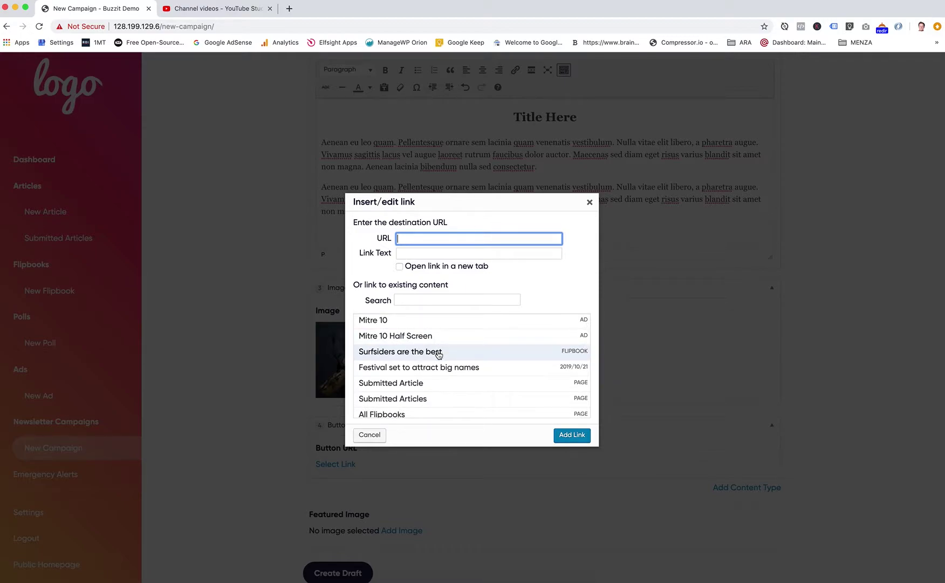
left_click(575, 354)
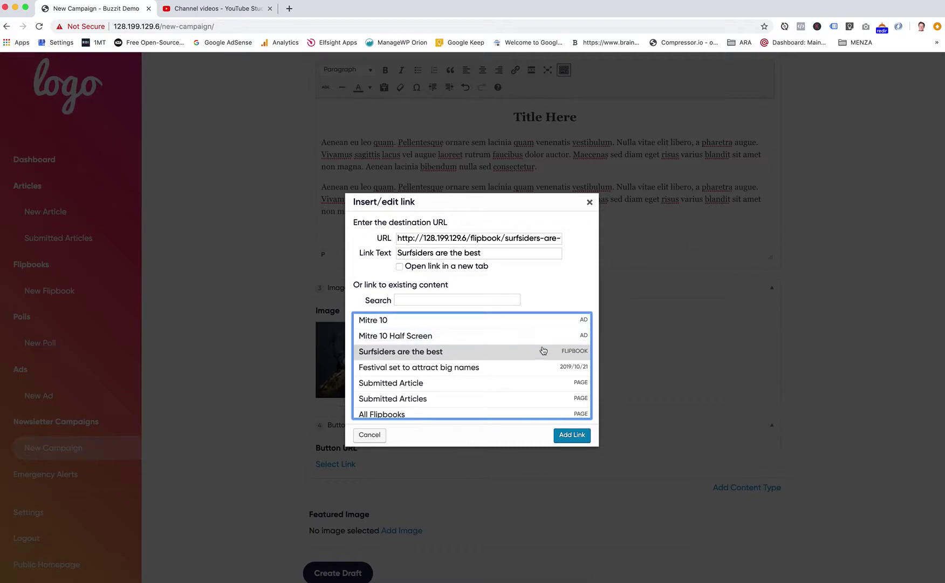
left_click(398, 252)
type("Read")
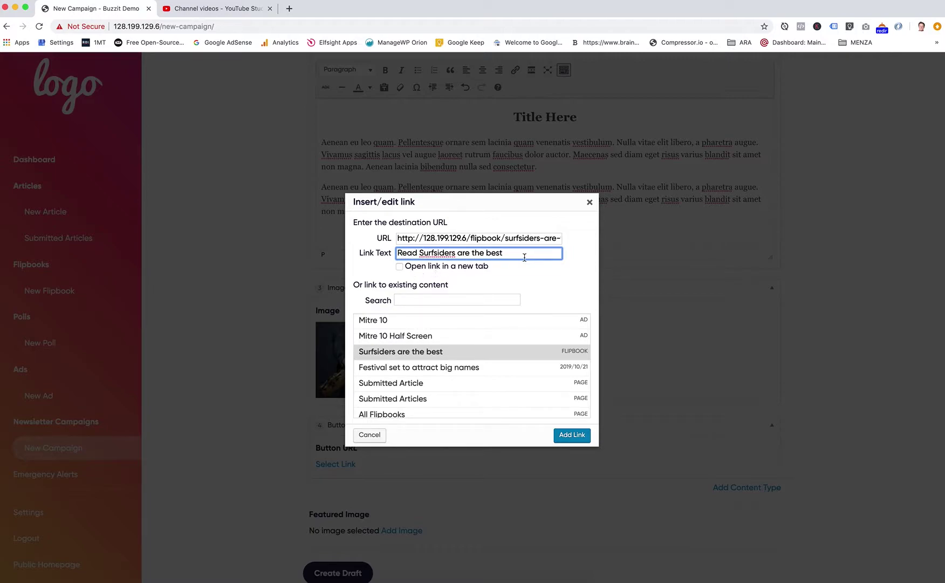
left_click(572, 435)
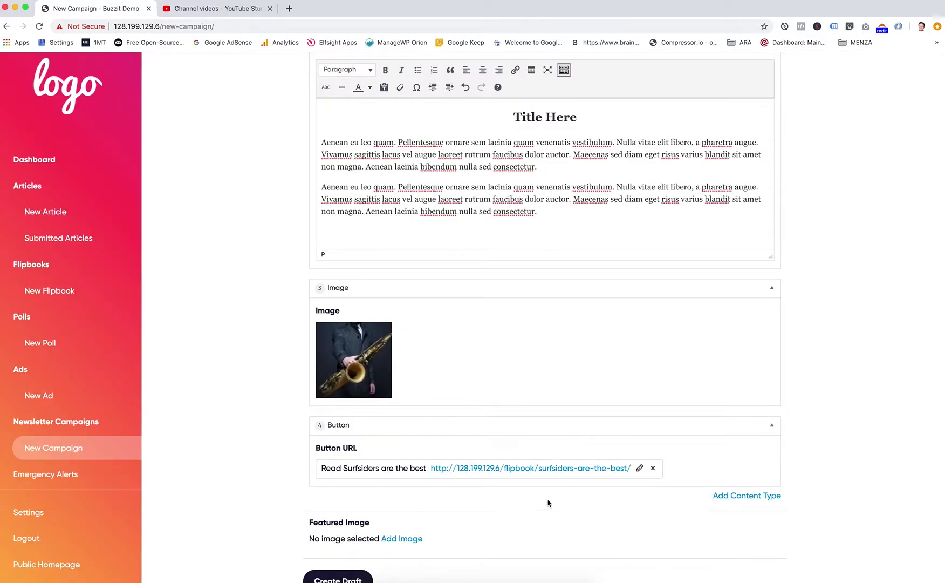
- Set the saxophone player photo from the media library as the featured image and create the campaign draft
scroll(859, 444, "down", 1)
scroll(859, 444, "down", 3)
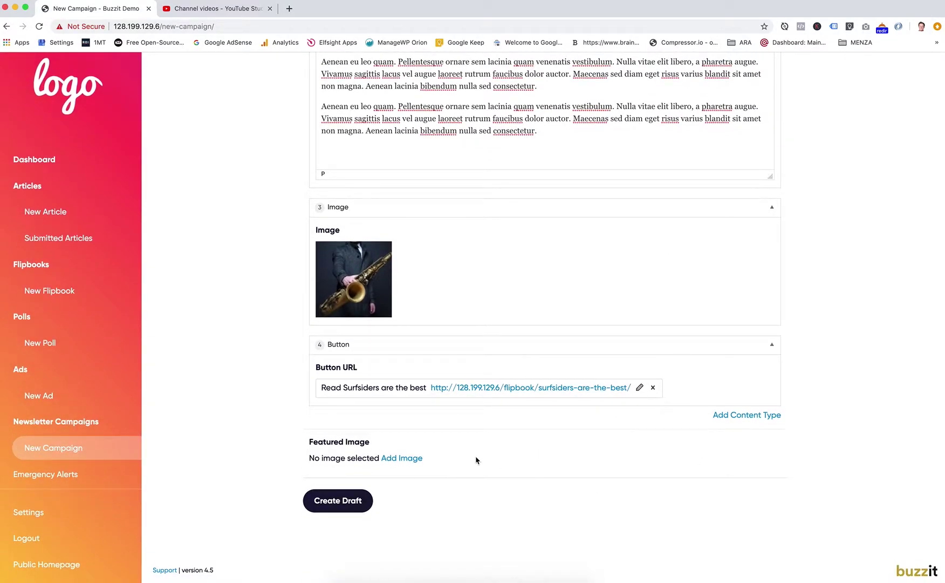
left_click(418, 462)
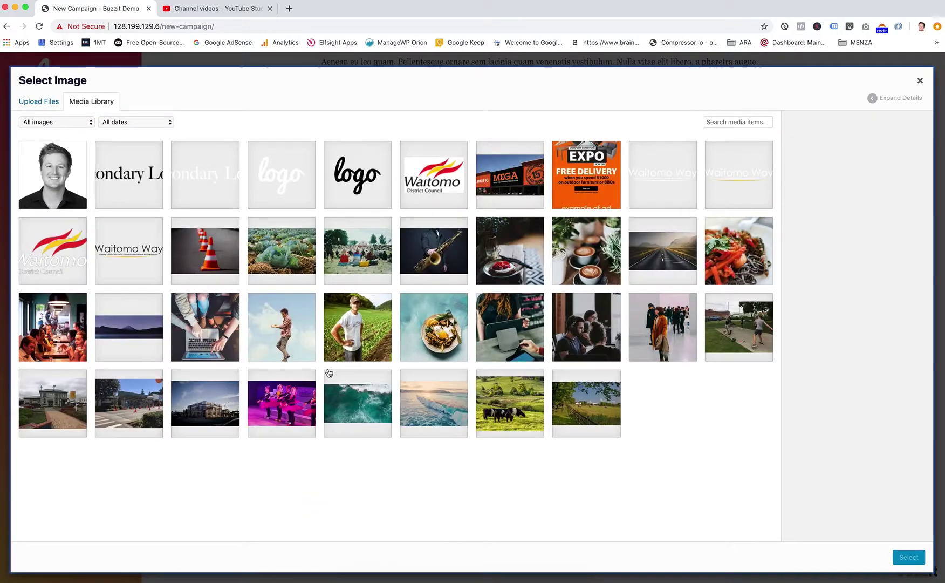
left_click(419, 260)
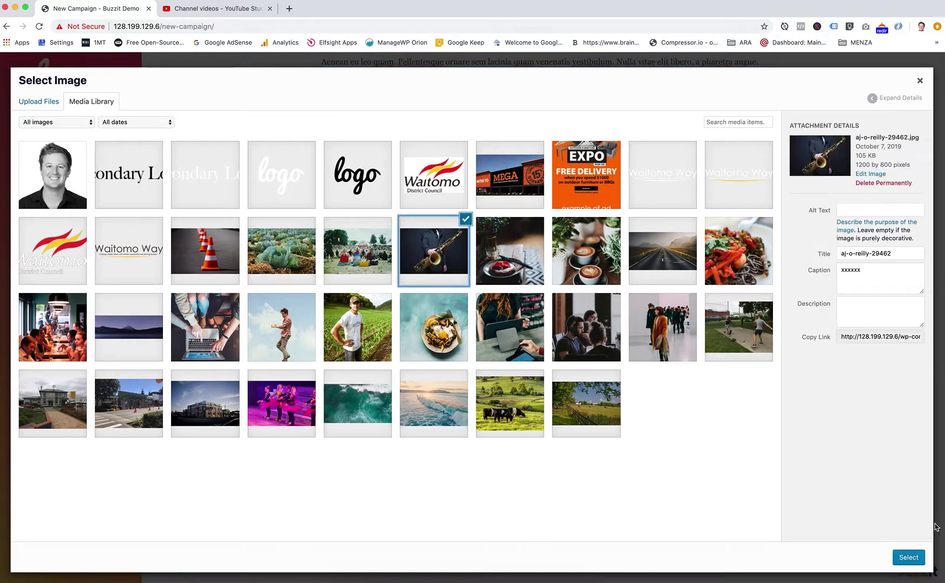
left_click(912, 558)
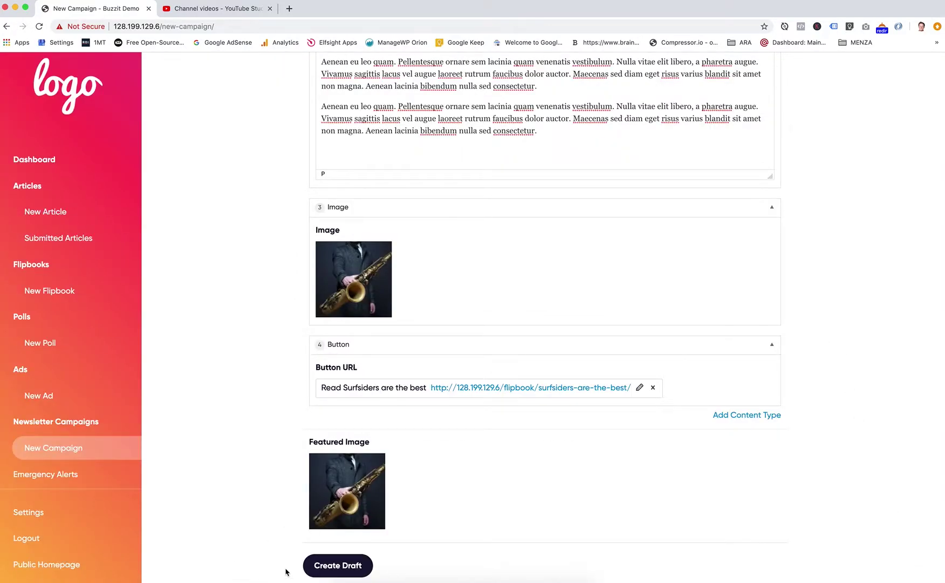
left_click(371, 565)
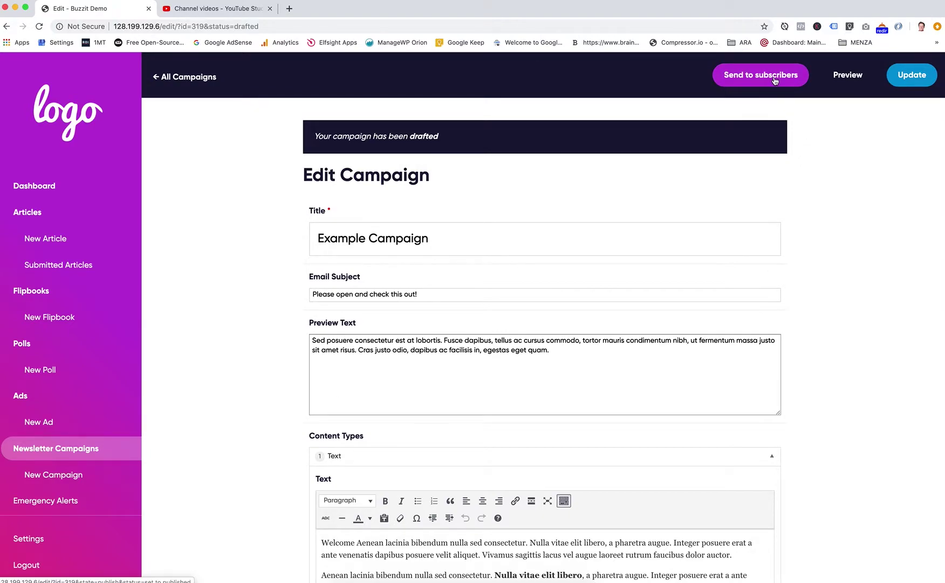
- Preview the drafted campaign and examine its logo, both text sections, the image and the linked button
left_click(859, 78)
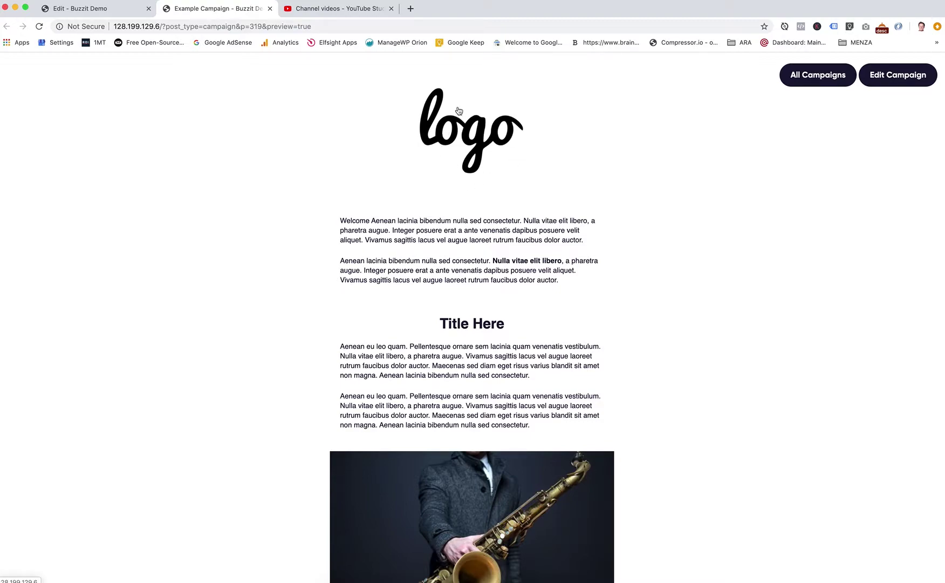
left_click_drag(371, 231, 510, 277)
left_click_drag(441, 323, 500, 325)
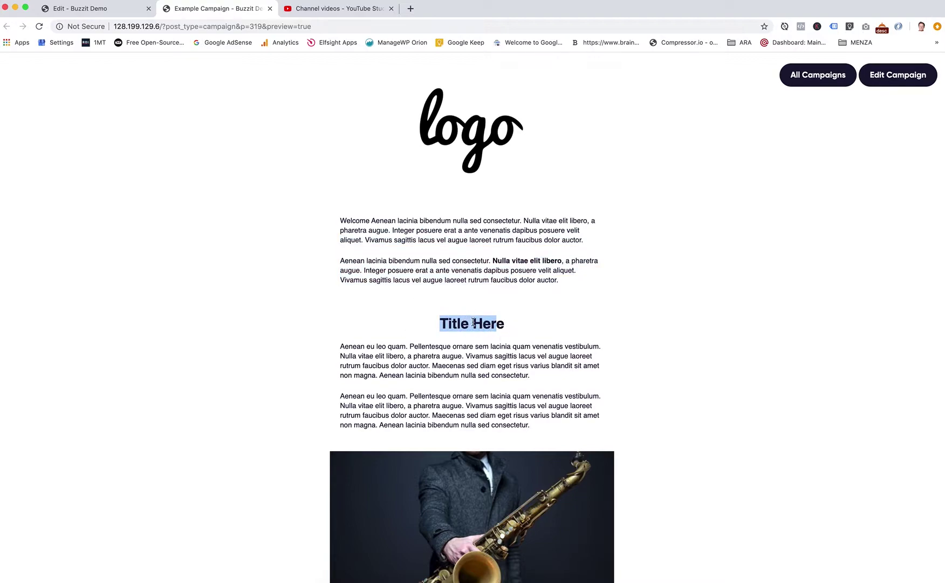
left_click_drag(453, 325, 483, 324)
left_click_drag(422, 366, 473, 398)
scroll(473, 399, "down", 5)
scroll(510, 300, "down", 1)
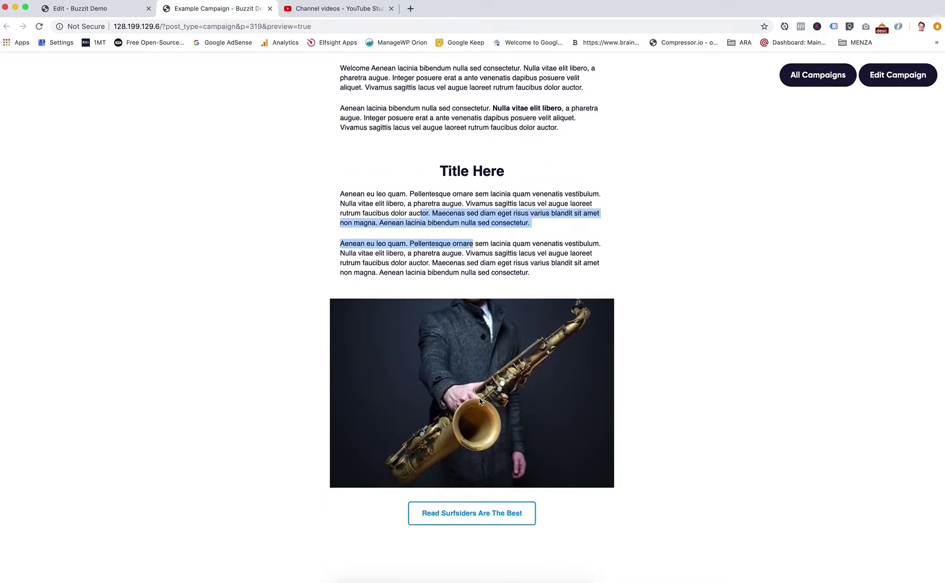
scroll(635, 496, "up", 5)
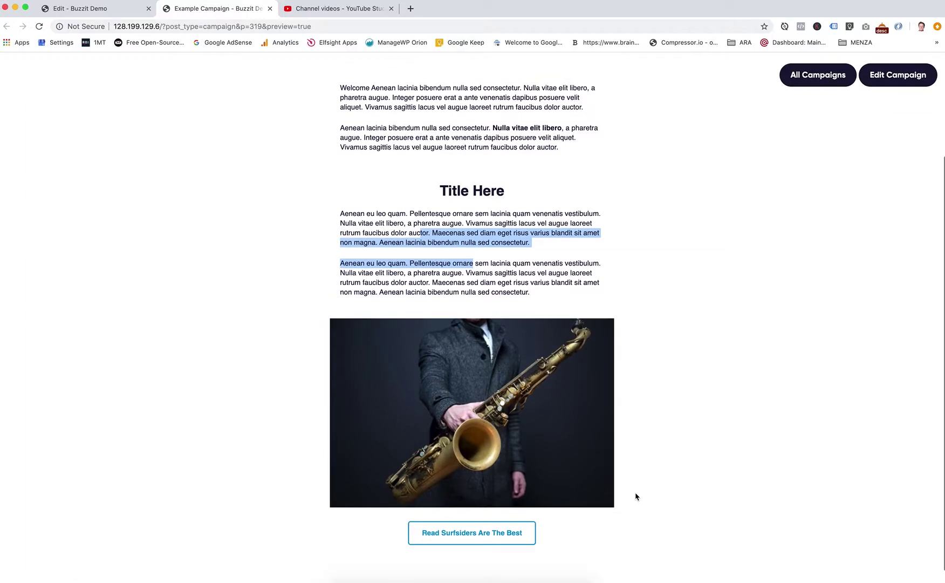
left_click(627, 364)
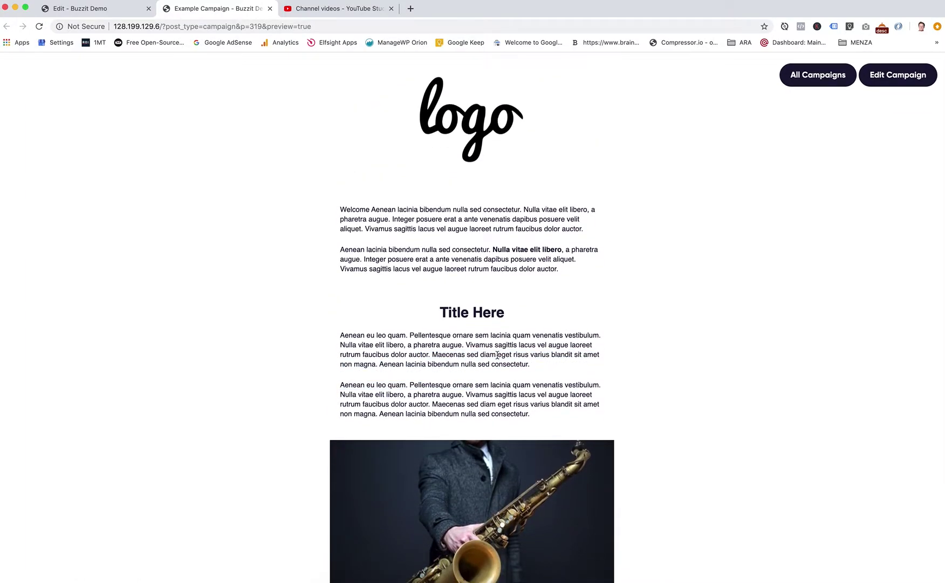
scroll(493, 363, "down", 5)
scroll(496, 360, "up", 6)
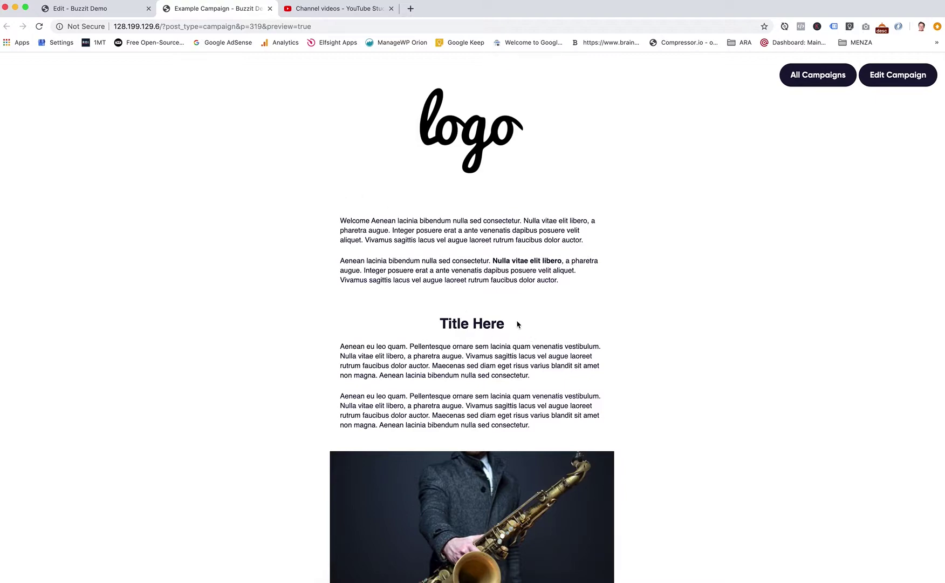
left_click_drag(364, 270, 422, 292)
left_click_drag(390, 365, 478, 395)
scroll(507, 426, "down", 3)
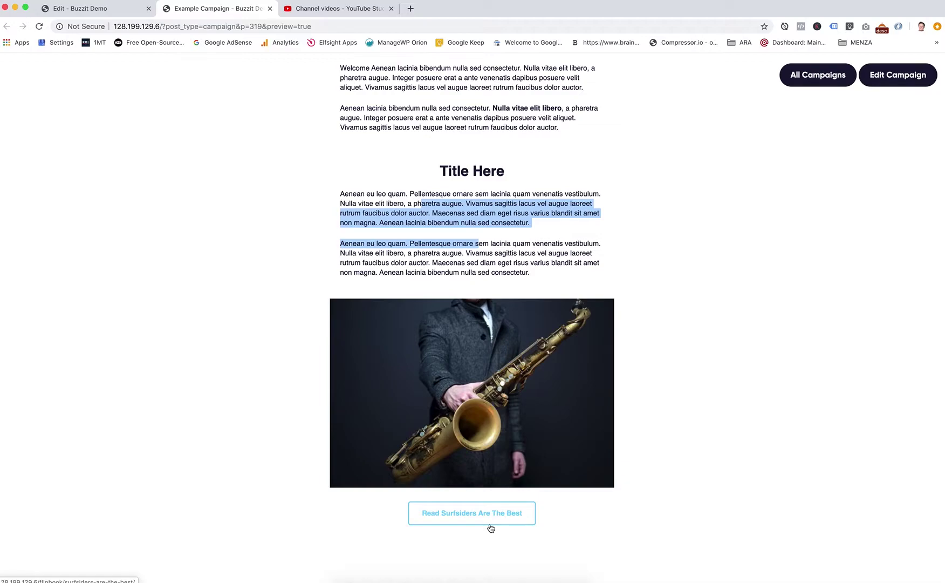
scroll(490, 526, "up", 5)
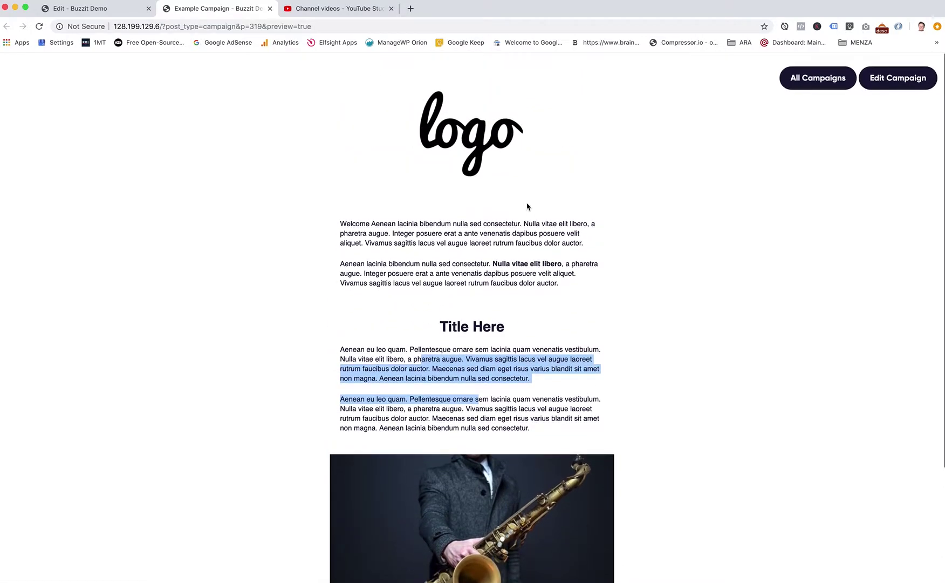
scroll(556, 204, "down", 5)
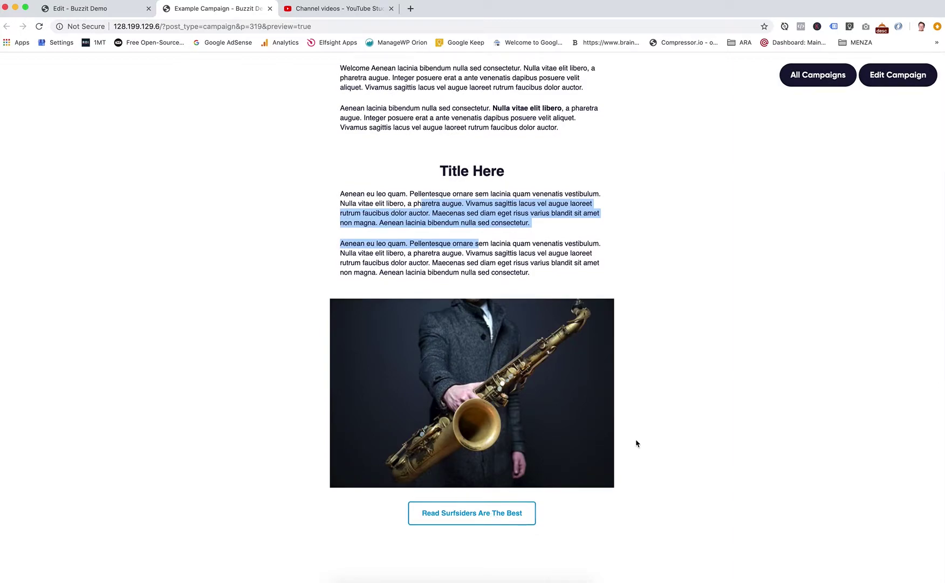
left_click(637, 444)
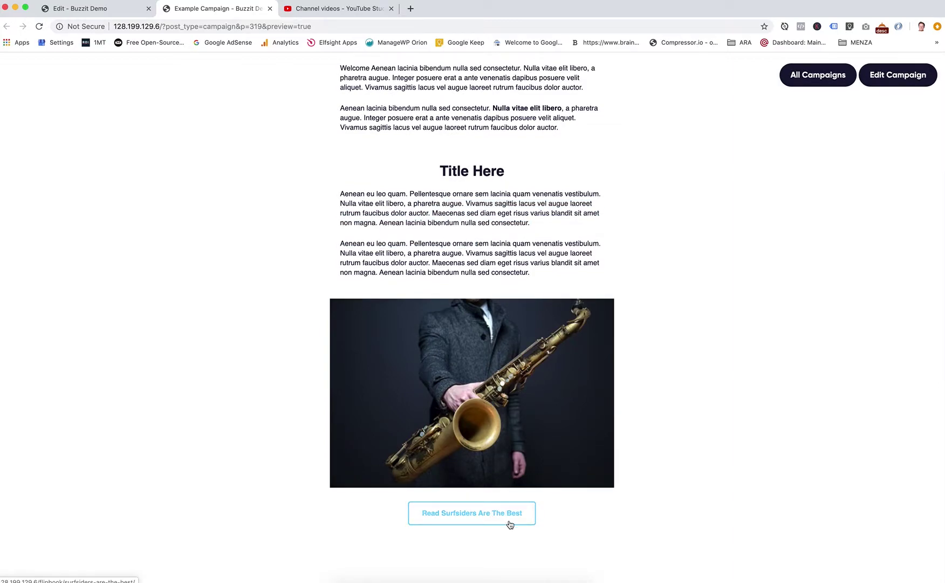
scroll(675, 395, "up", 5)
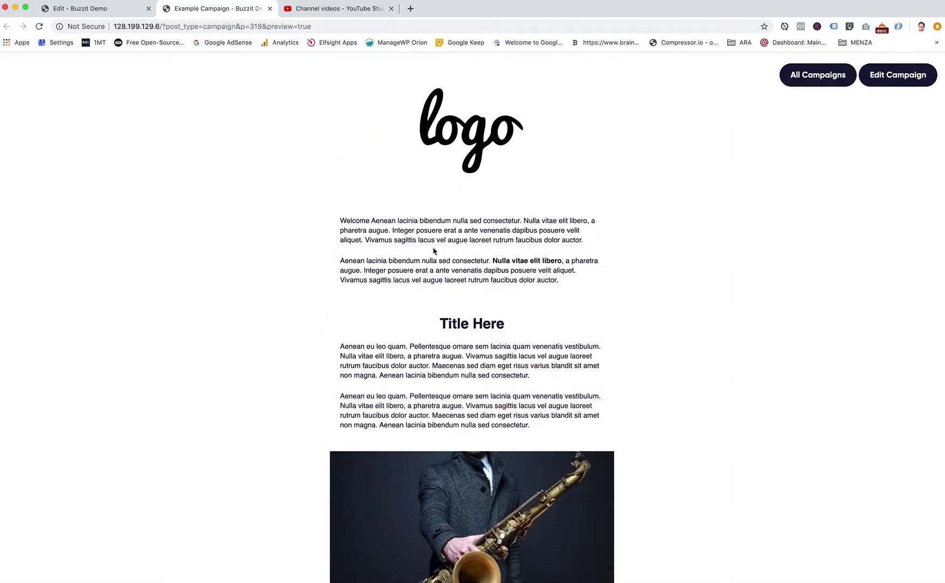
left_click(400, 230)
left_click_drag(403, 260, 436, 270)
left_click_drag(392, 219, 411, 238)
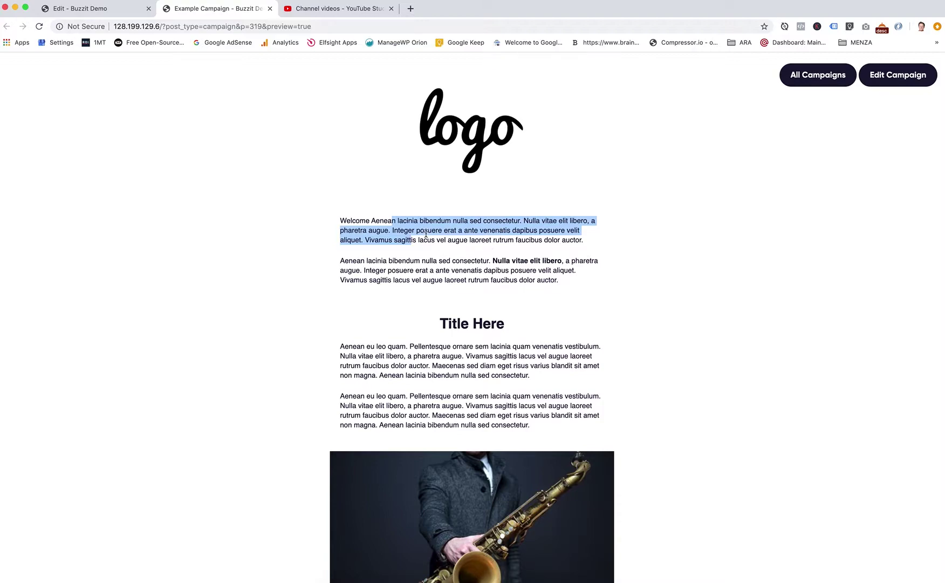
left_click_drag(397, 220, 412, 220)
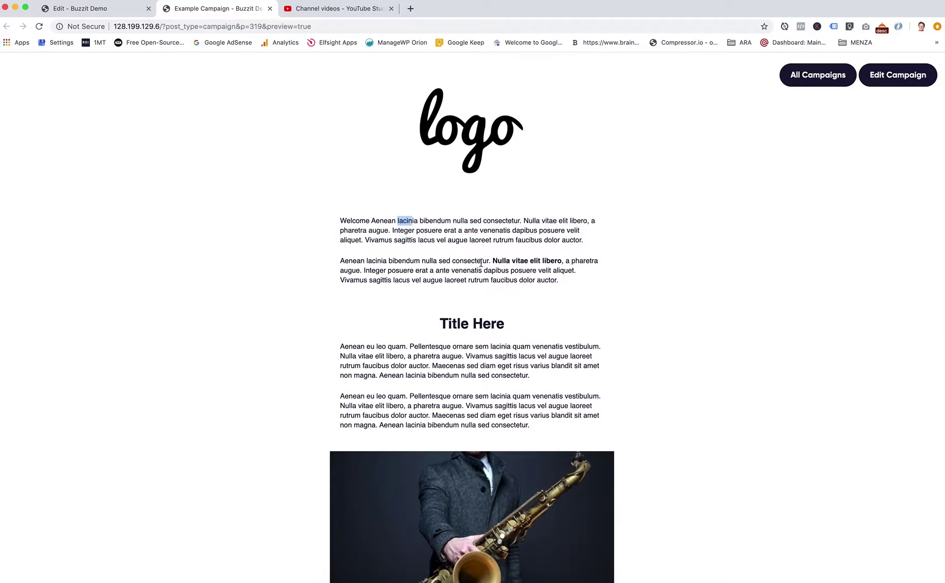
scroll(480, 259, "down", 3)
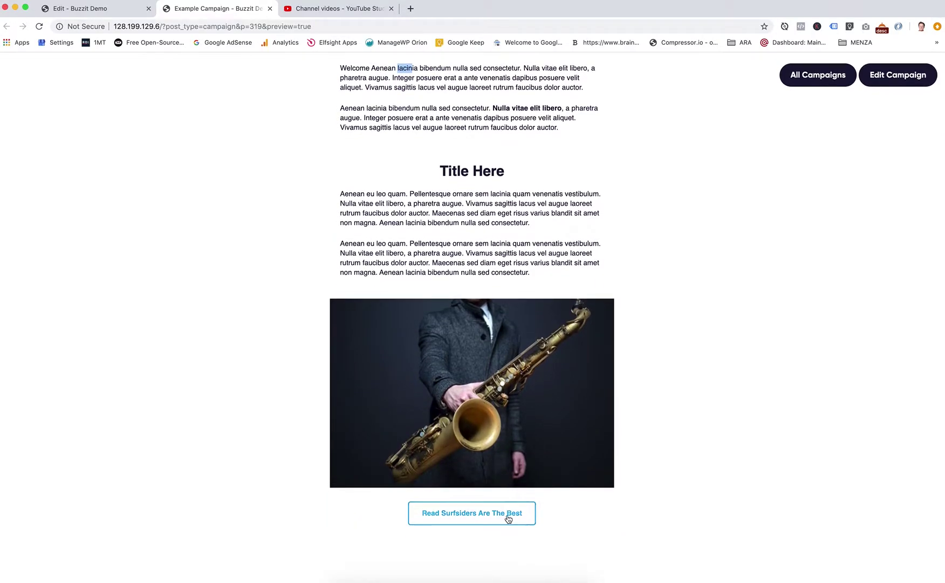
scroll(590, 310, "up", 3)
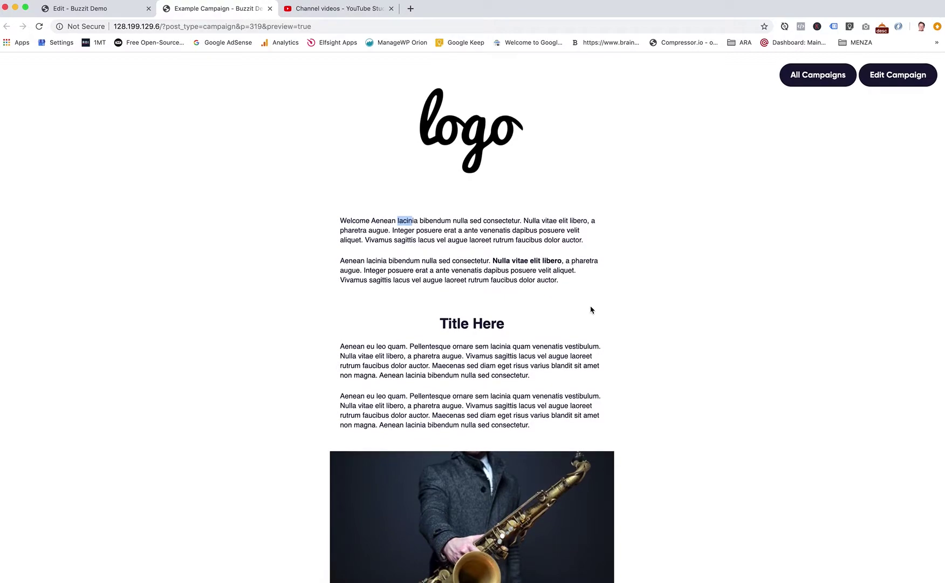
scroll(591, 310, "down", 3)
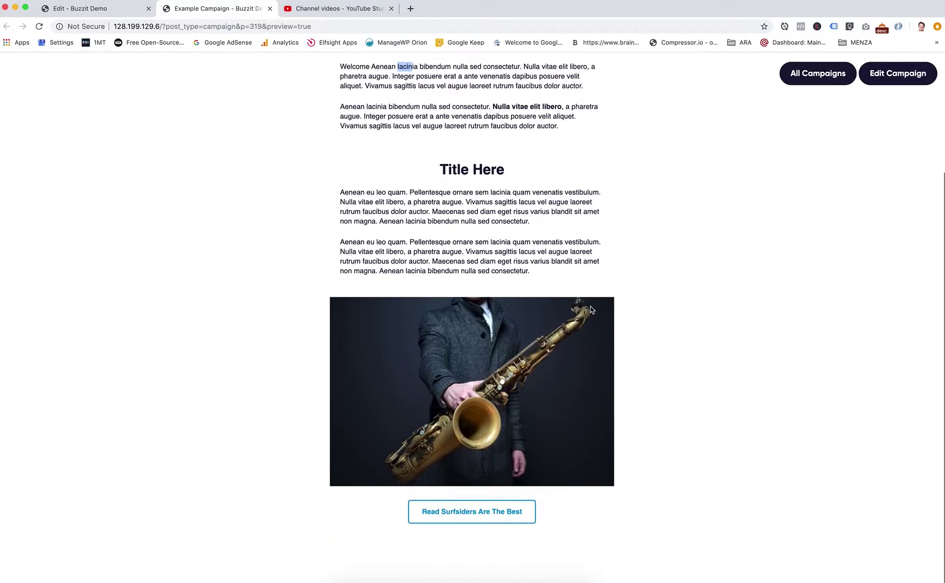
scroll(591, 310, "up", 3)
scroll(591, 309, "down", 3)
scroll(591, 310, "up", 3)
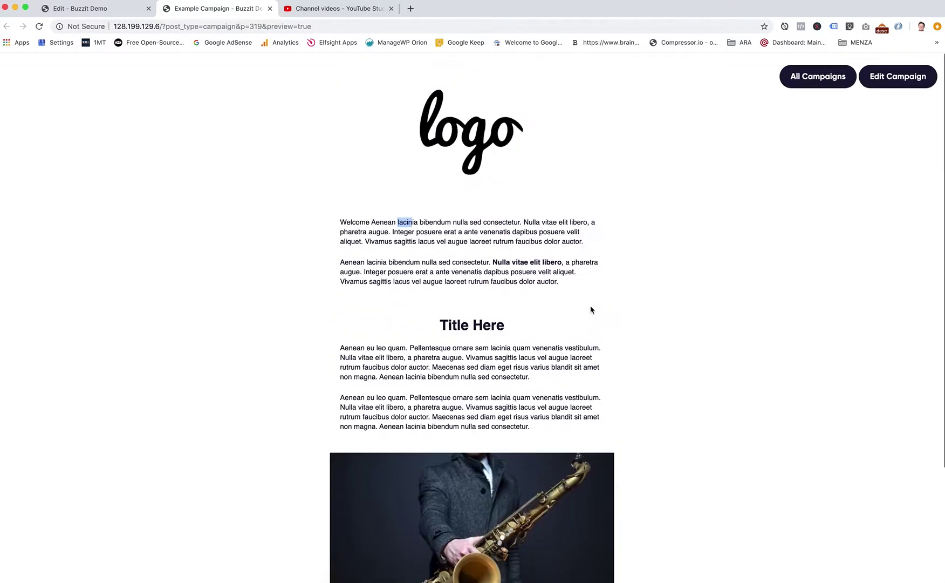
left_click_drag(475, 261, 502, 294)
left_click_drag(533, 405, 491, 325)
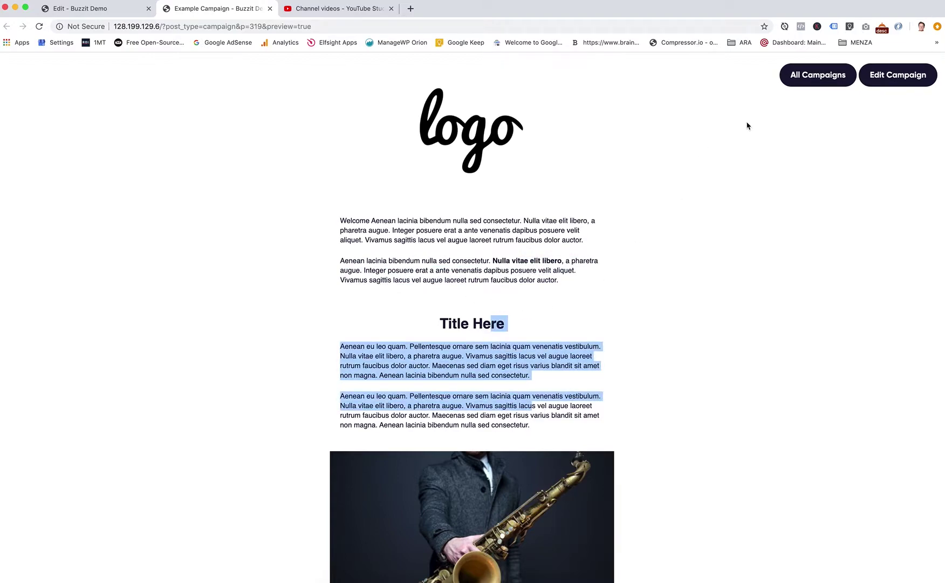
- Return to the list of all campaigns and open the Example Campaign draft for editing
left_click(817, 78)
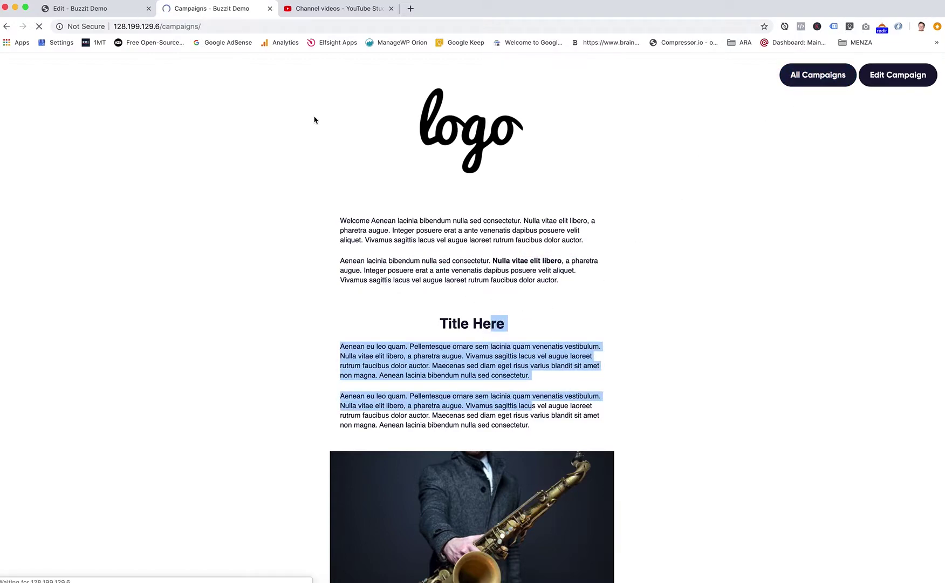
left_click(231, 205)
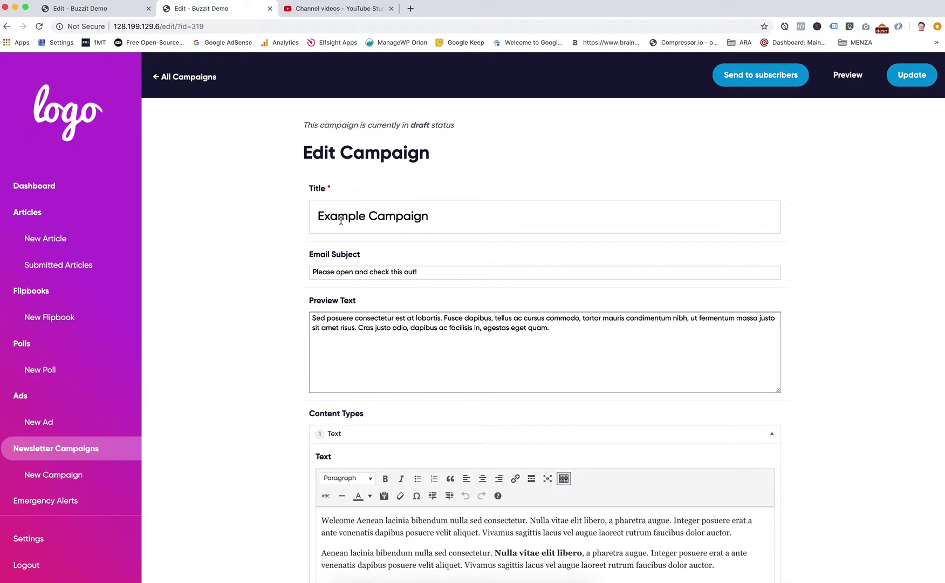
left_click(772, 78)
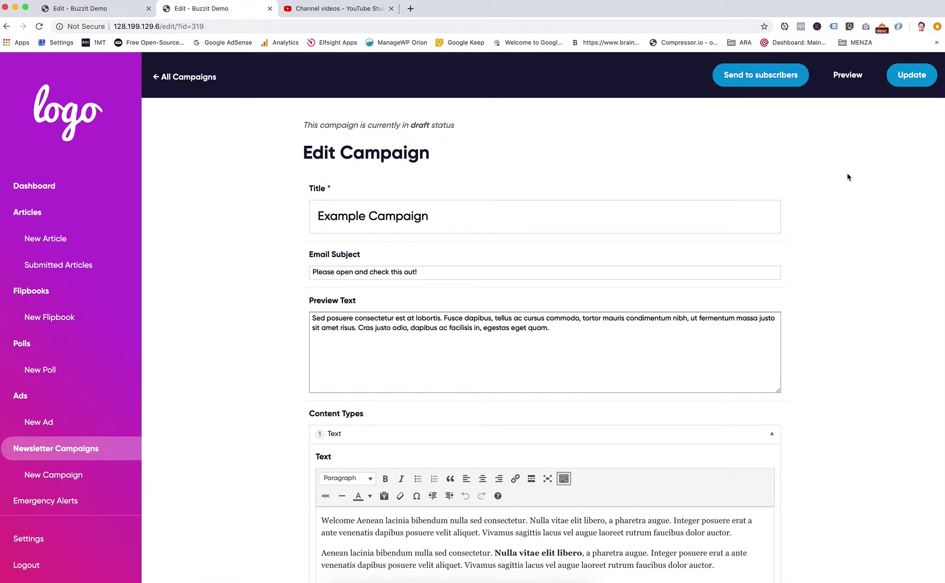